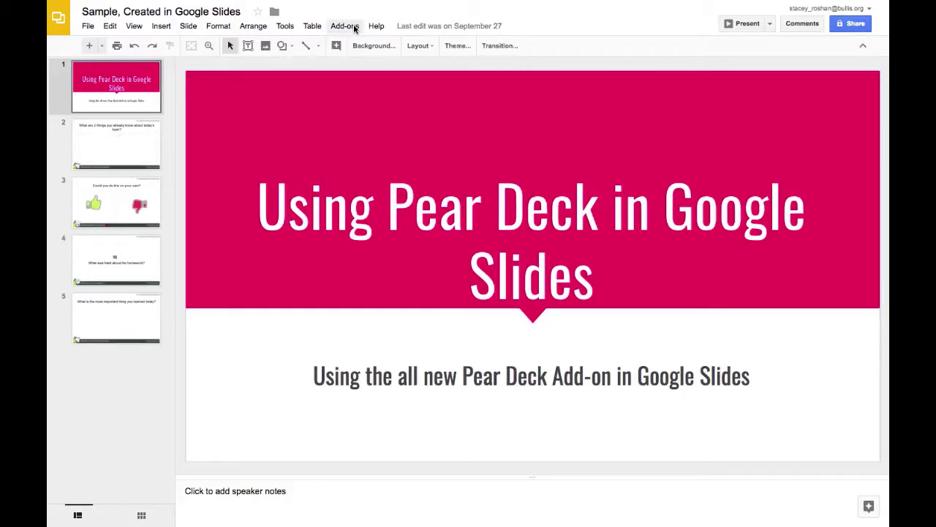
Review slides 3–5 (thumbs question, homework, today's learning), then return to the title slide.
left_click(94, 193)
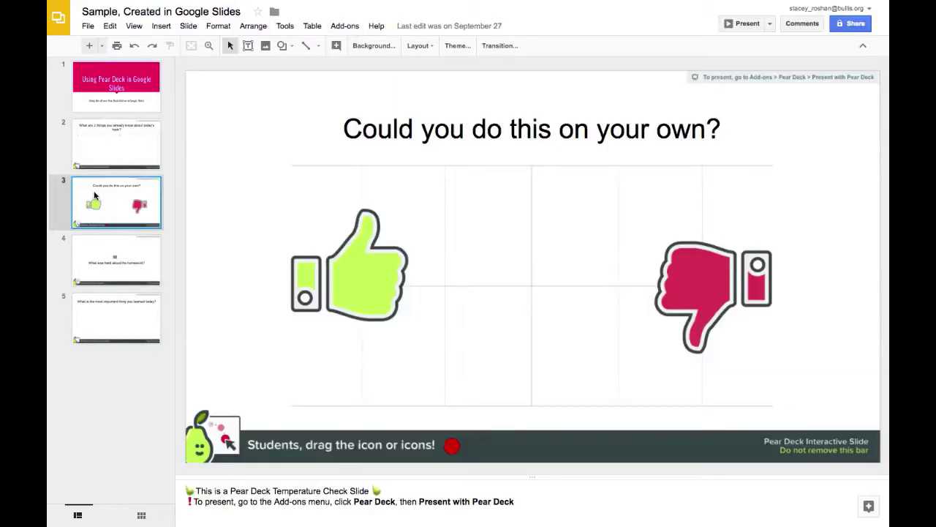
left_click(99, 266)
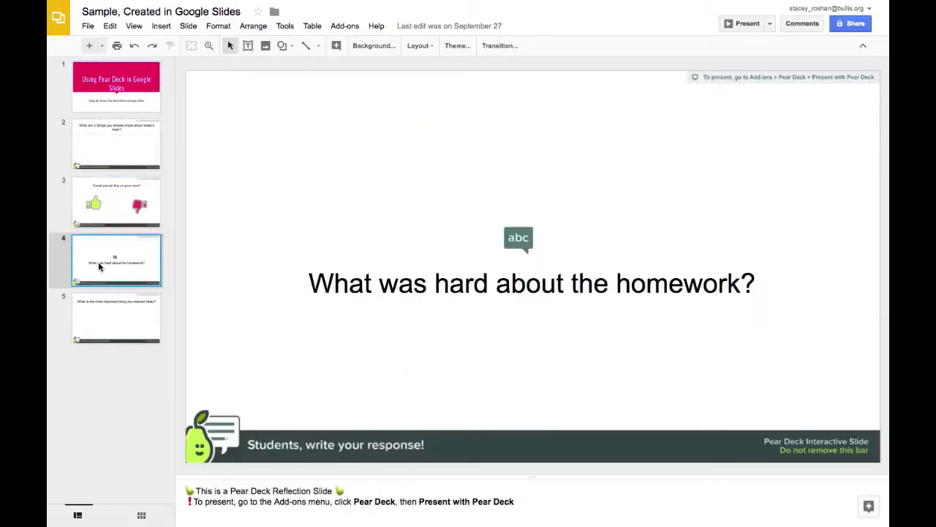
left_click(112, 321)
left_click(132, 99)
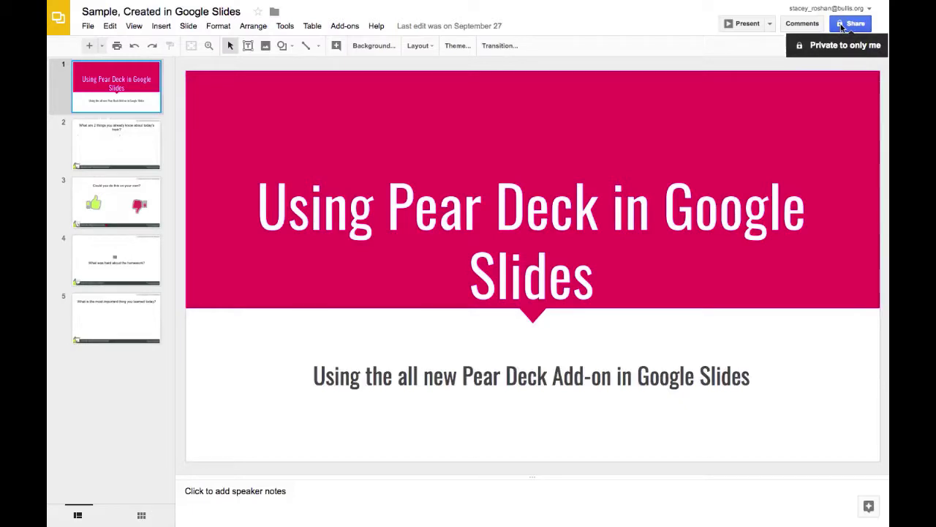
View the Pear Deck add-on's details in the add-ons store, then close the store.
left_click(343, 26)
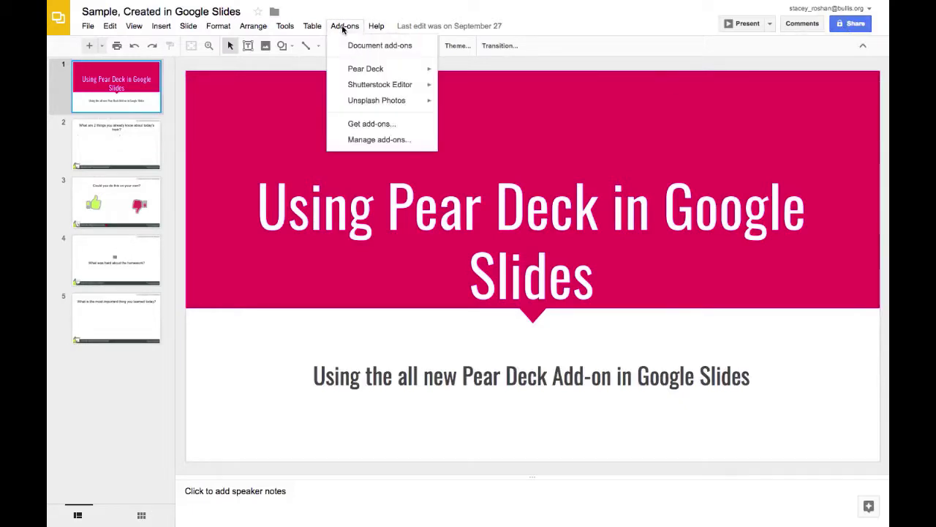
mouse_move(359, 70)
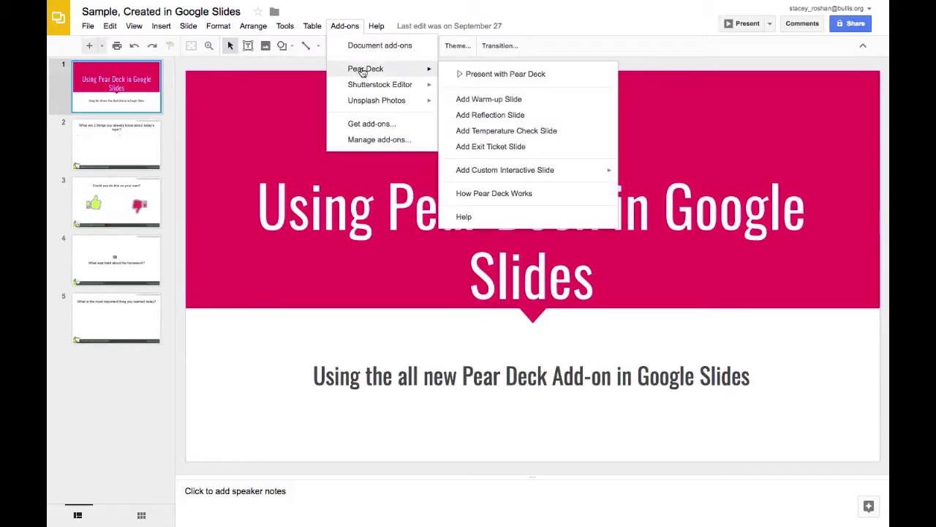
left_click(371, 124)
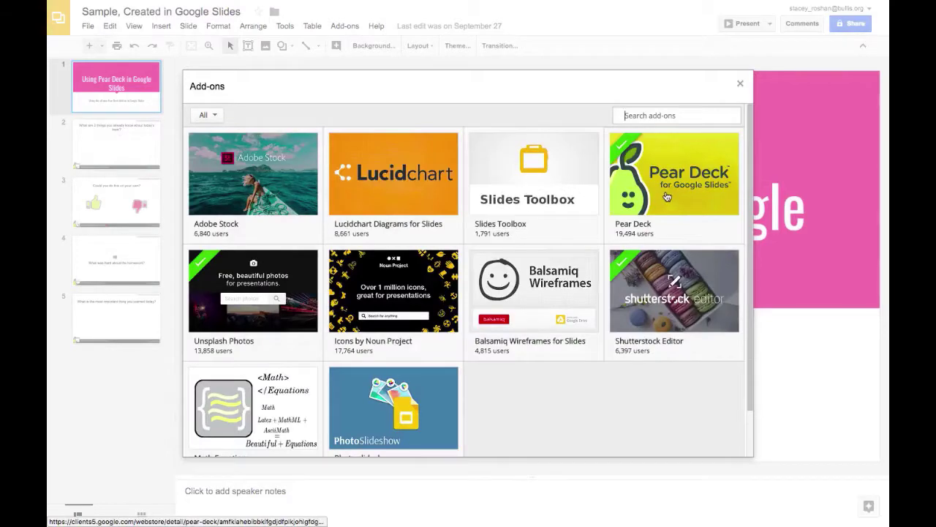
mouse_move(663, 194)
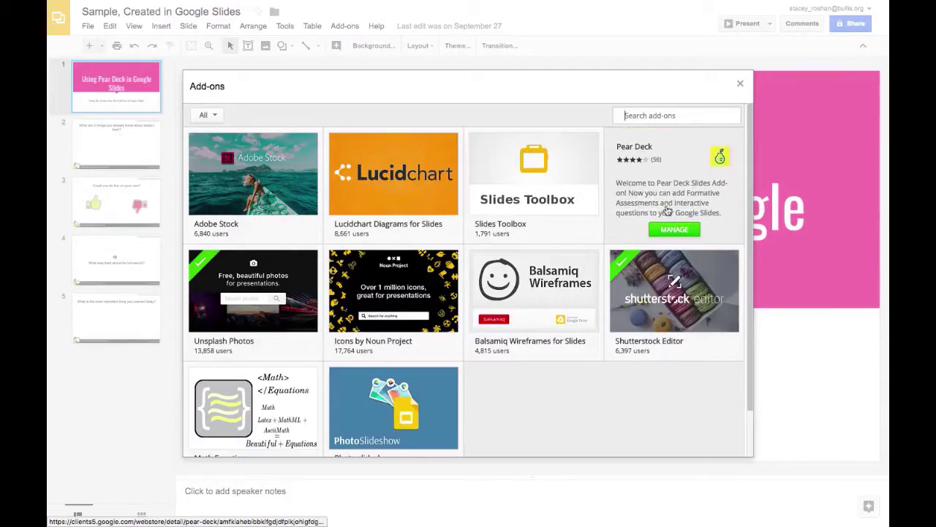
left_click(673, 174)
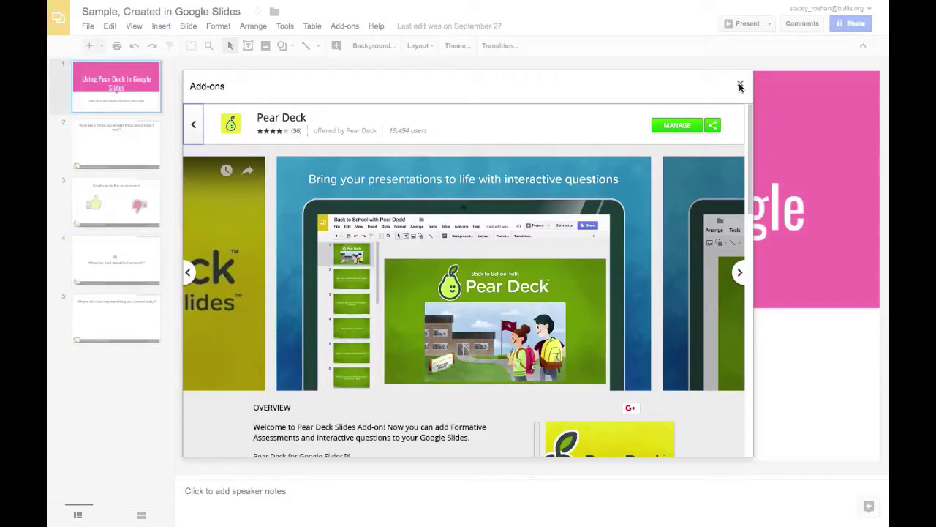
left_click(740, 86)
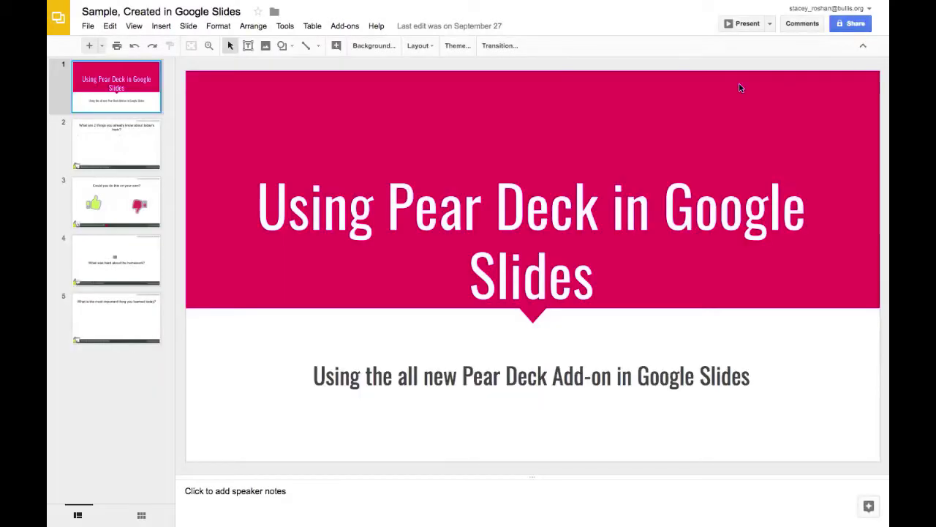
Reopen the Pear Deck add-on menu and dismiss it without choosing anything.
left_click(354, 31)
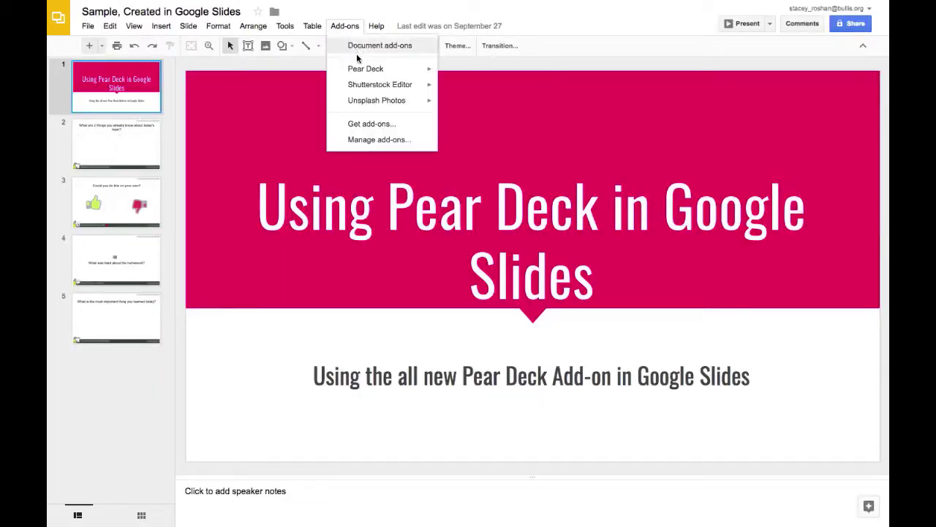
mouse_move(362, 70)
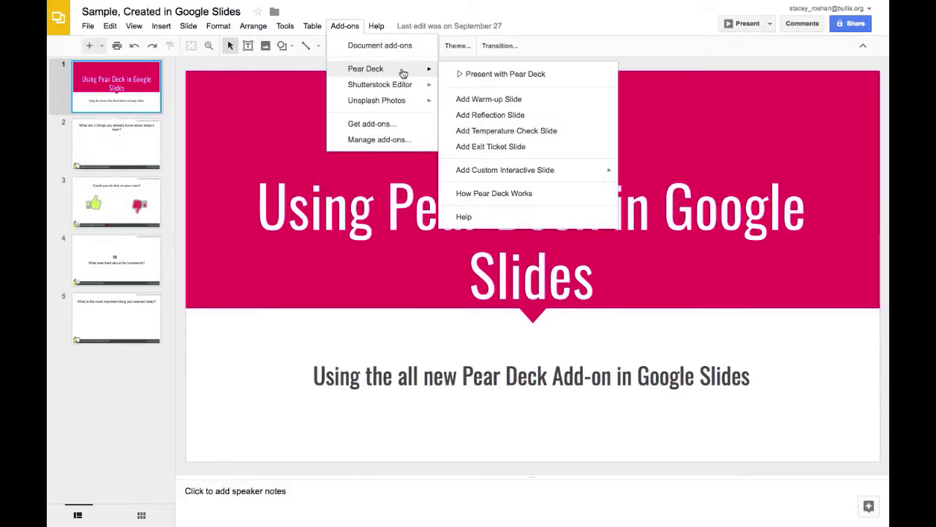
left_click(460, 77)
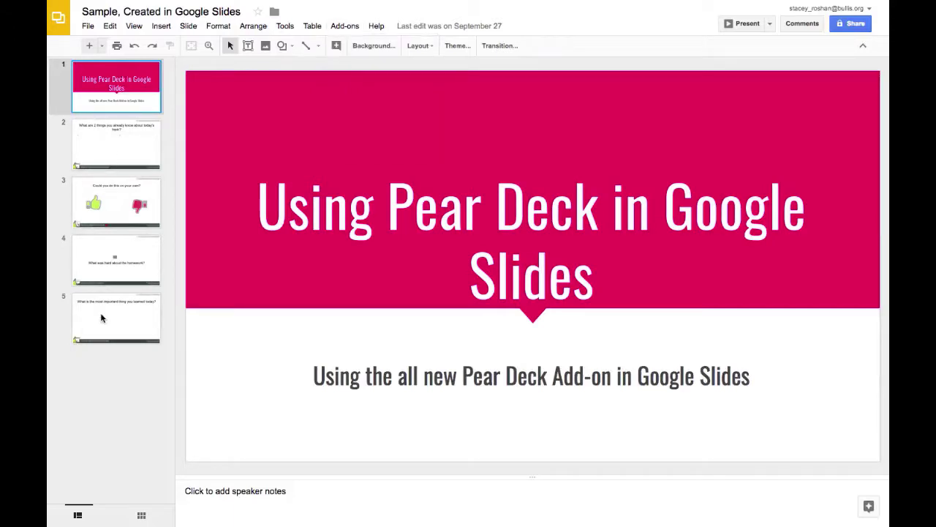
Insert a new slide after slide 5 titled 'Here is a presentation slide'.
left_click(96, 354)
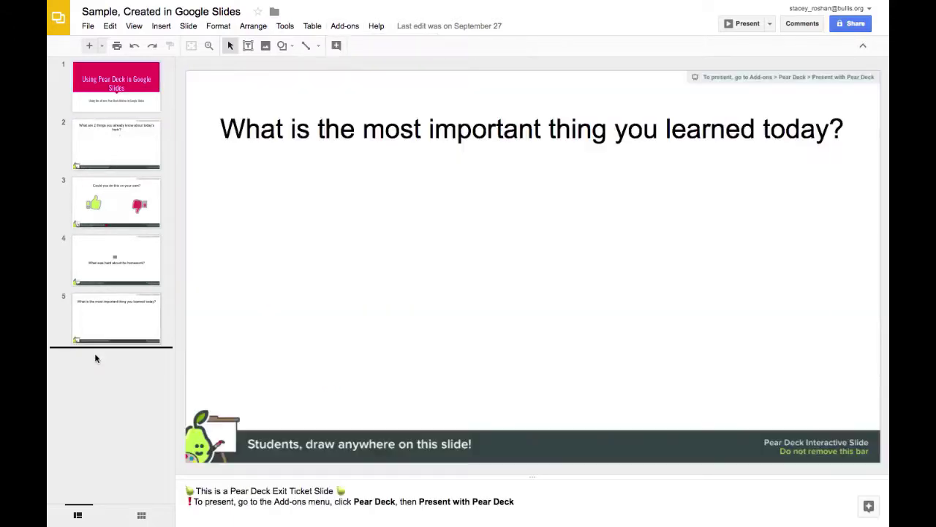
left_click(91, 46)
type("Here is ")
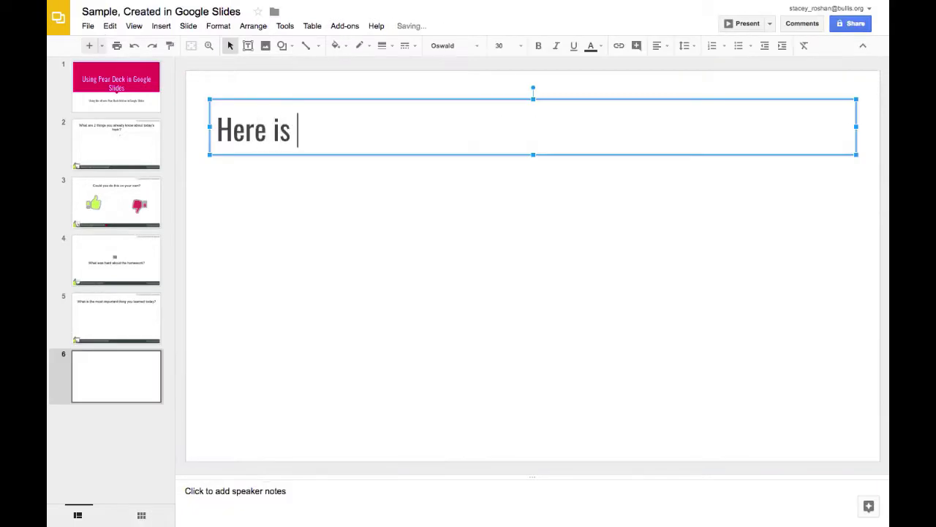
type("a presentation slide")
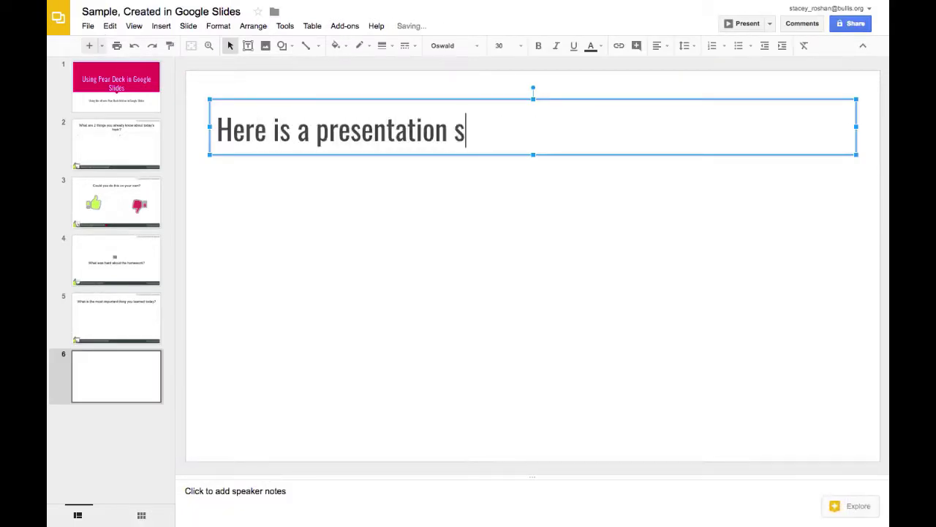
left_click(110, 393)
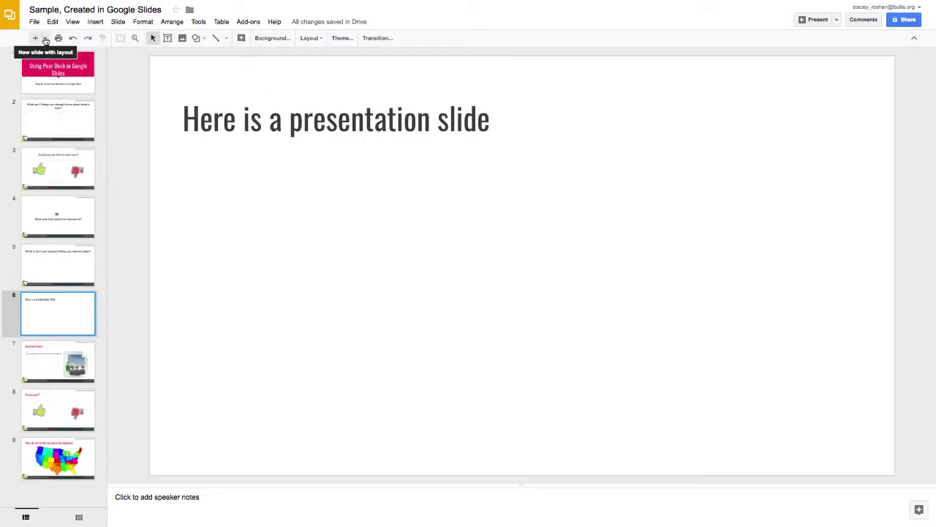
left_click(102, 45)
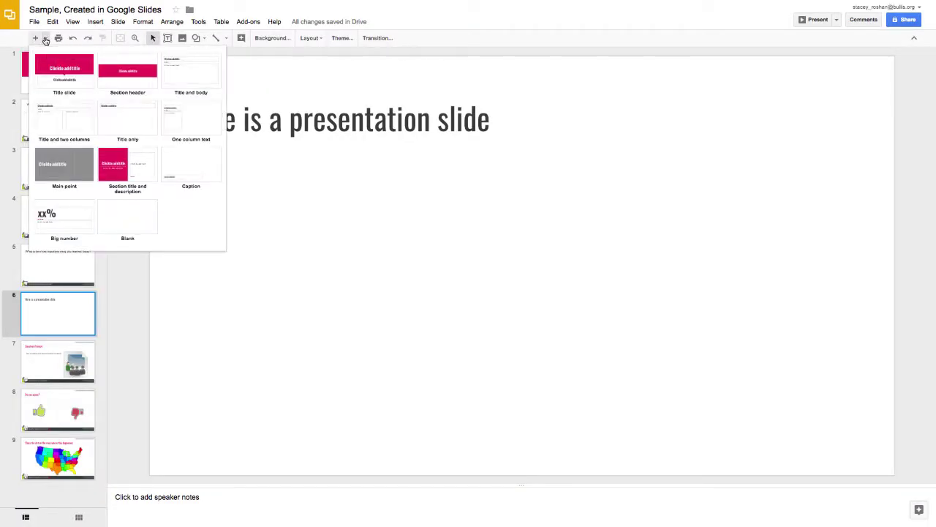
Add a two-column slide whose left box reads 'Please let me know your thoughts on xyz...'.
left_click(119, 124)
left_click(37, 366)
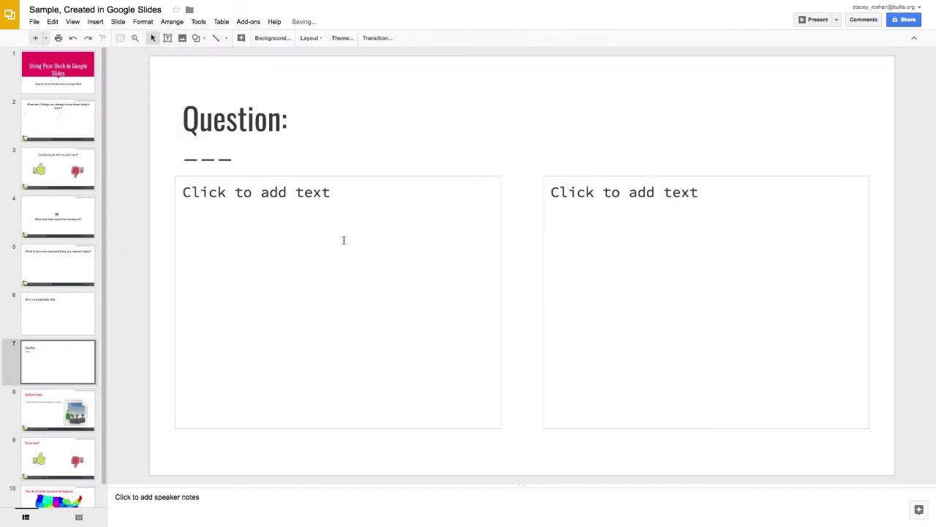
left_click(343, 241)
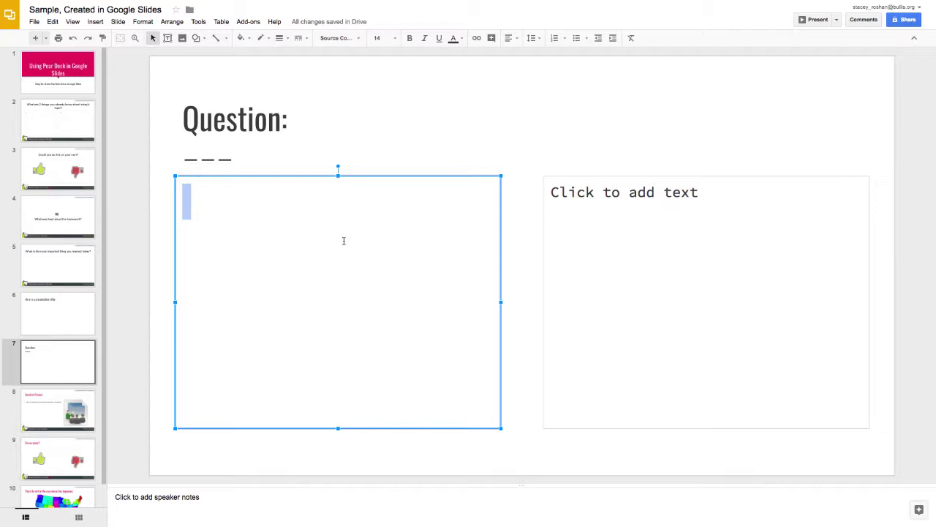
type("Please let me know your thoughts on ")
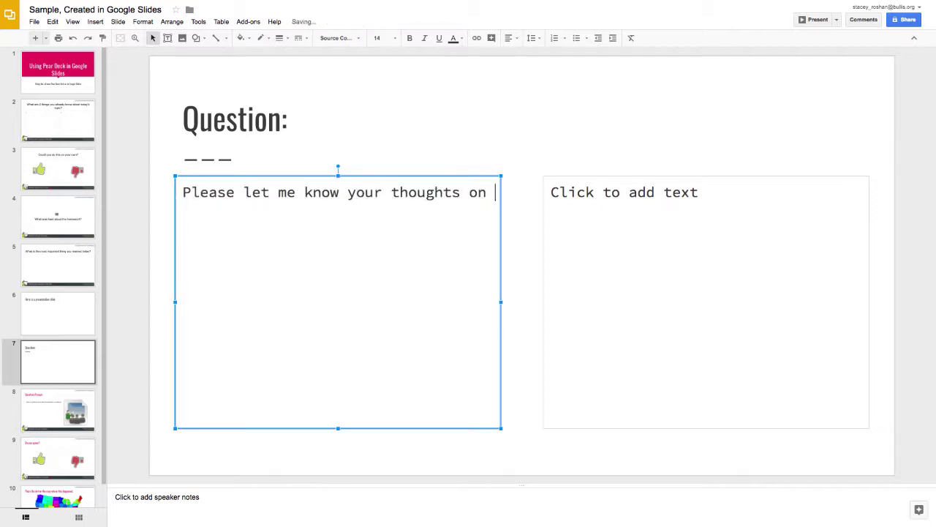
type("xyz...")
left_click(451, 102)
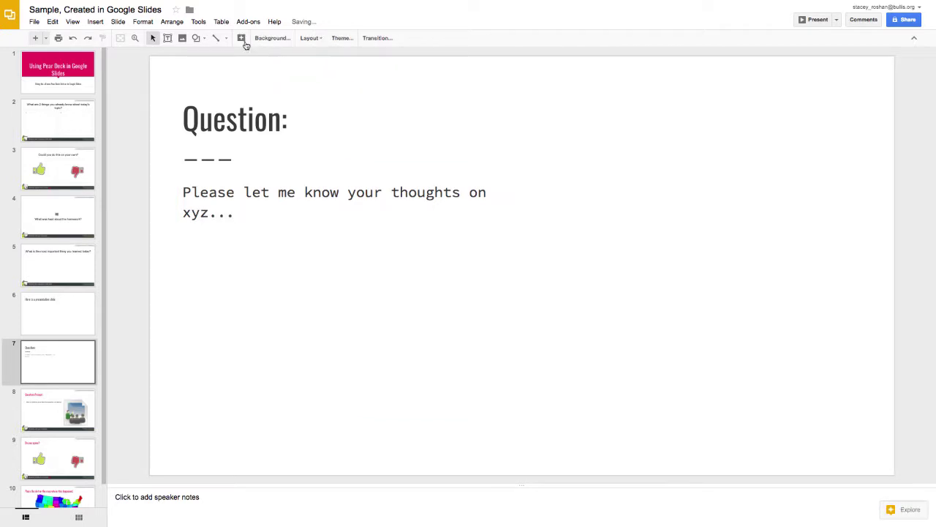
Insert the red diamond question-mark image found by searching 'question'.
left_click(95, 21)
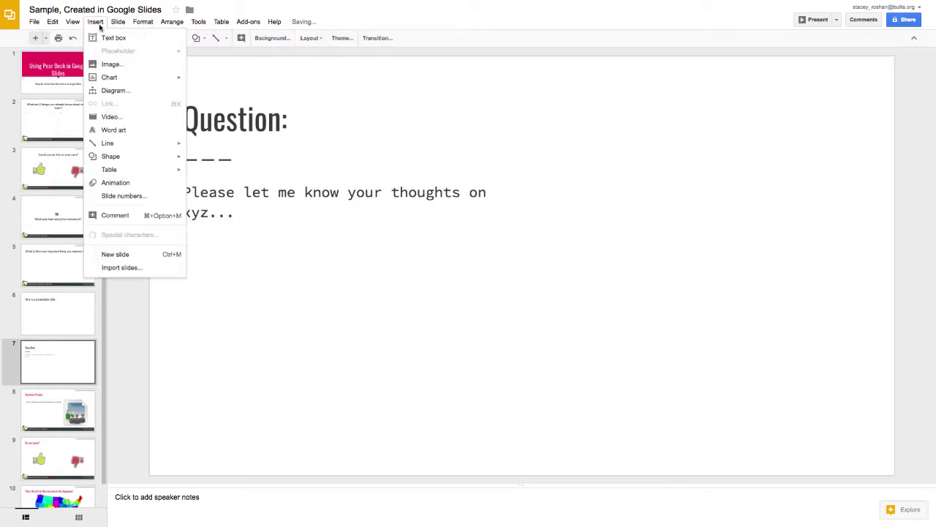
left_click(144, 65)
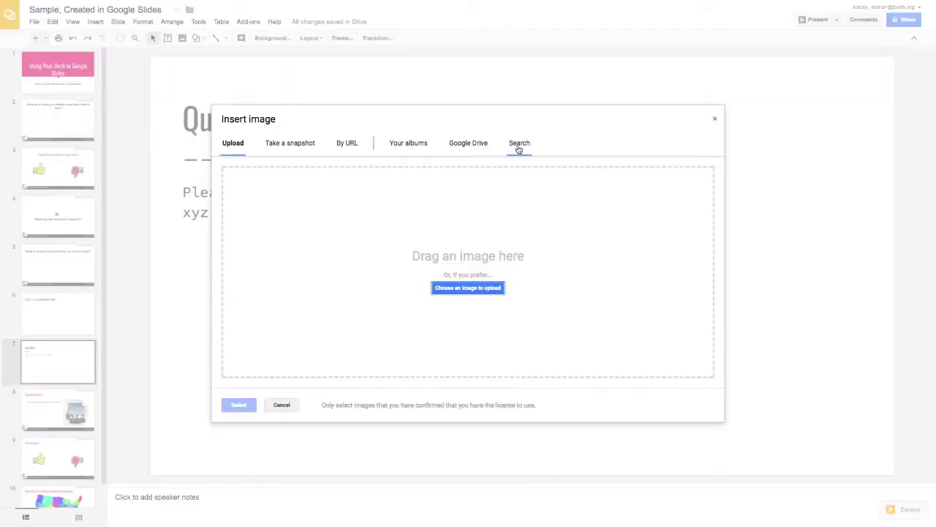
left_click(519, 144)
type("question")
key("Return")
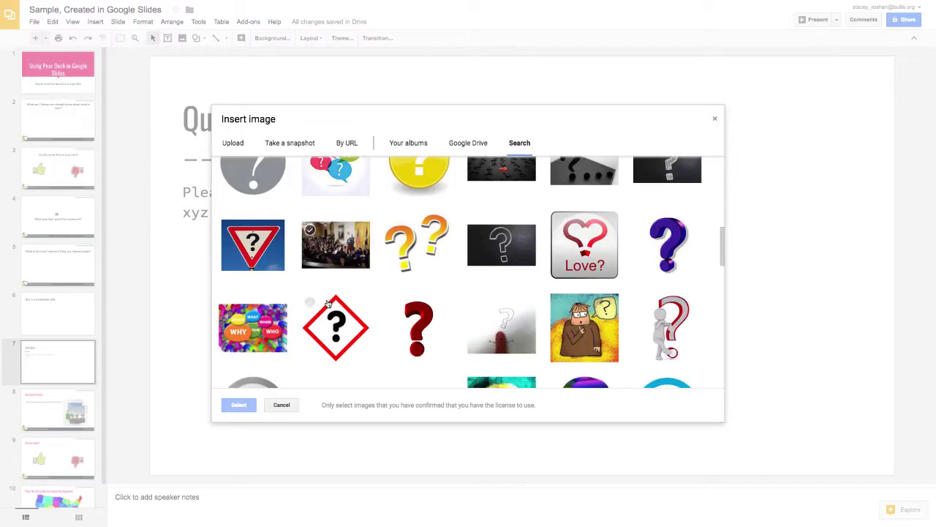
left_click(326, 313)
left_click(246, 405)
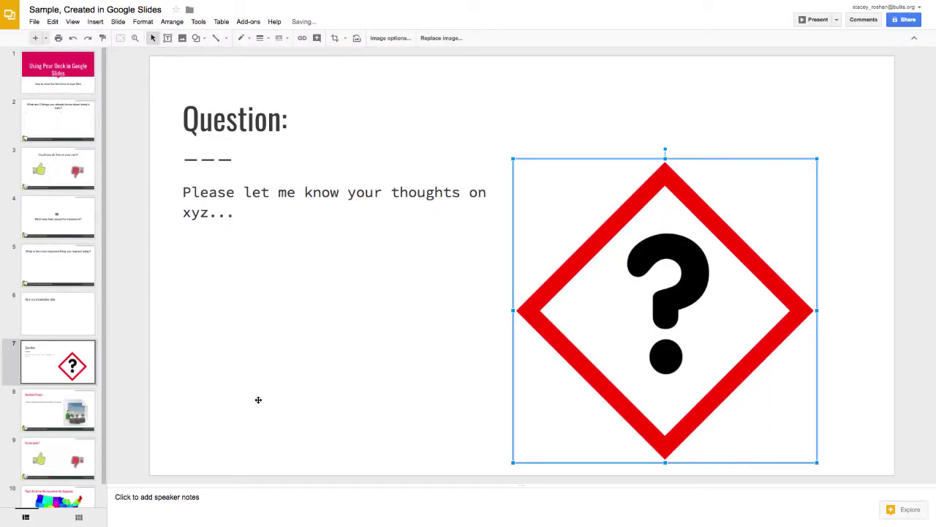
left_click(405, 314)
left_click(556, 321)
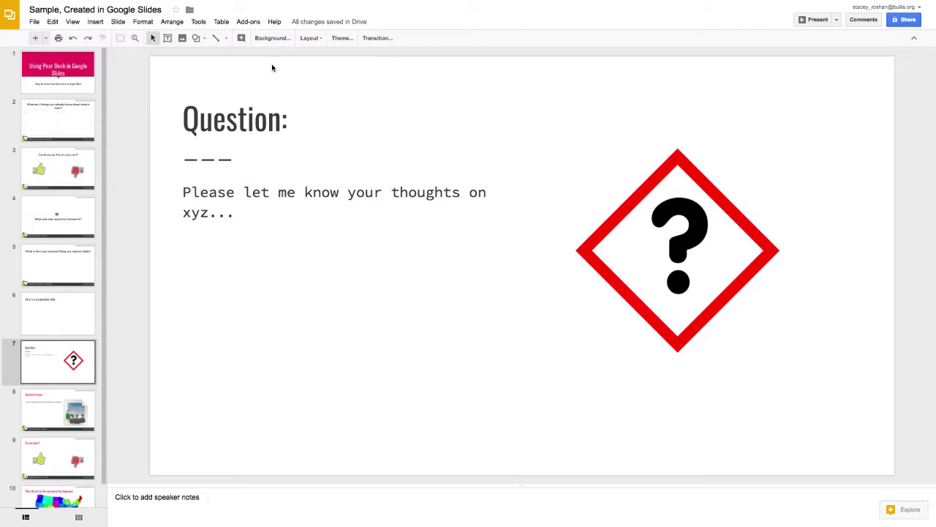
Convert slide 7 into a Pear Deck Text slide with Pear Deck > Advanced > Text and update it.
left_click(249, 22)
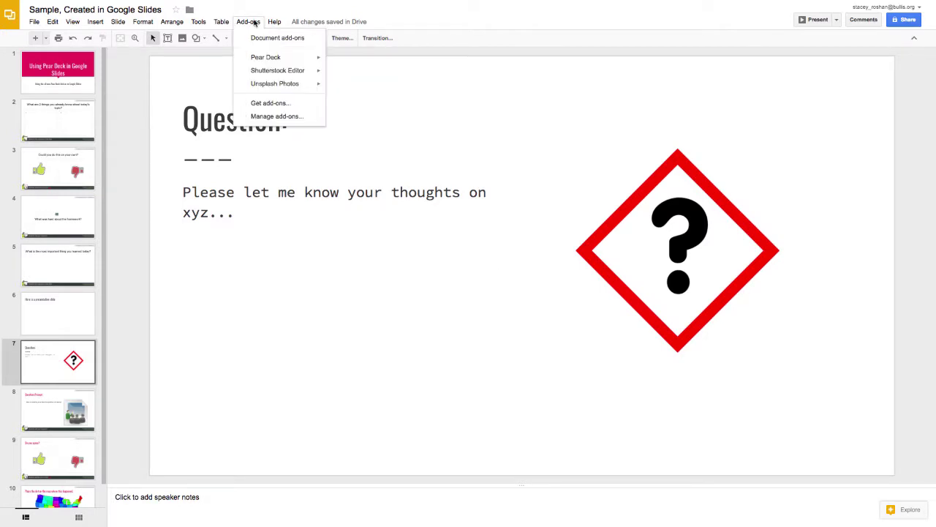
mouse_move(258, 59)
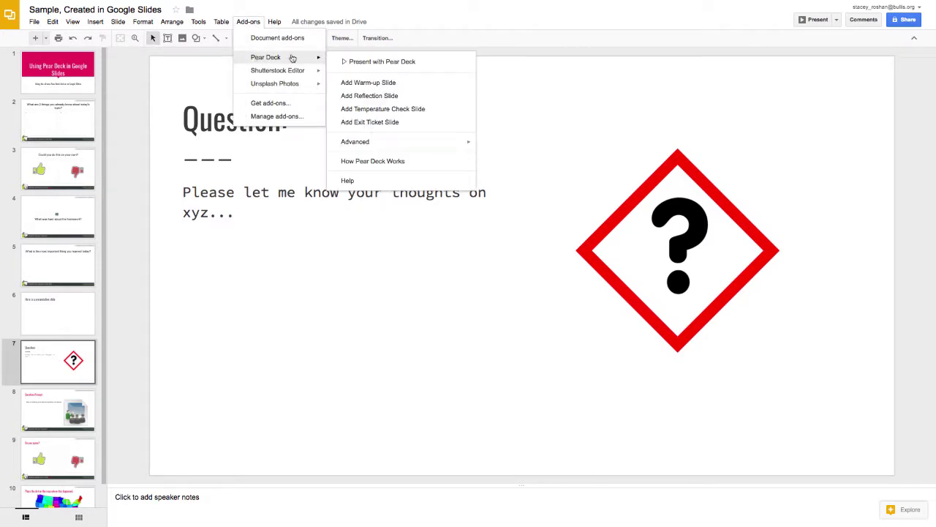
mouse_move(393, 144)
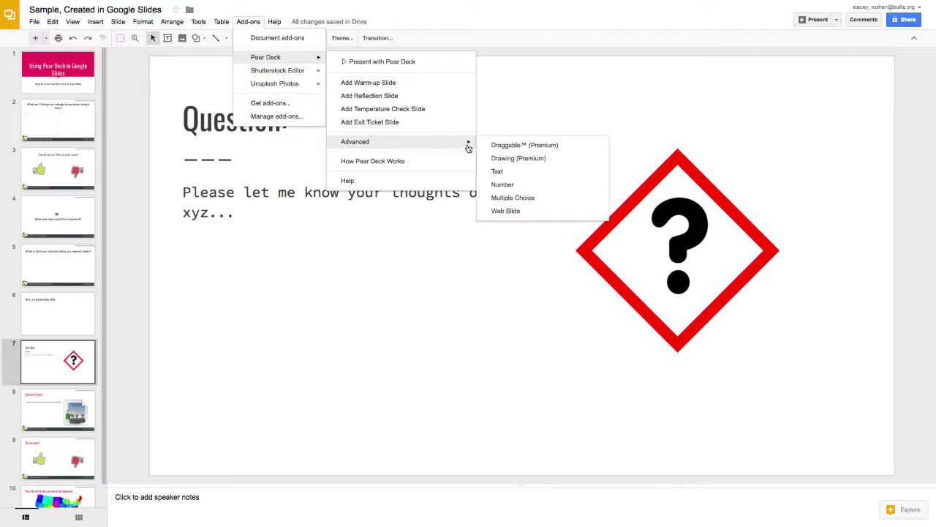
left_click(505, 174)
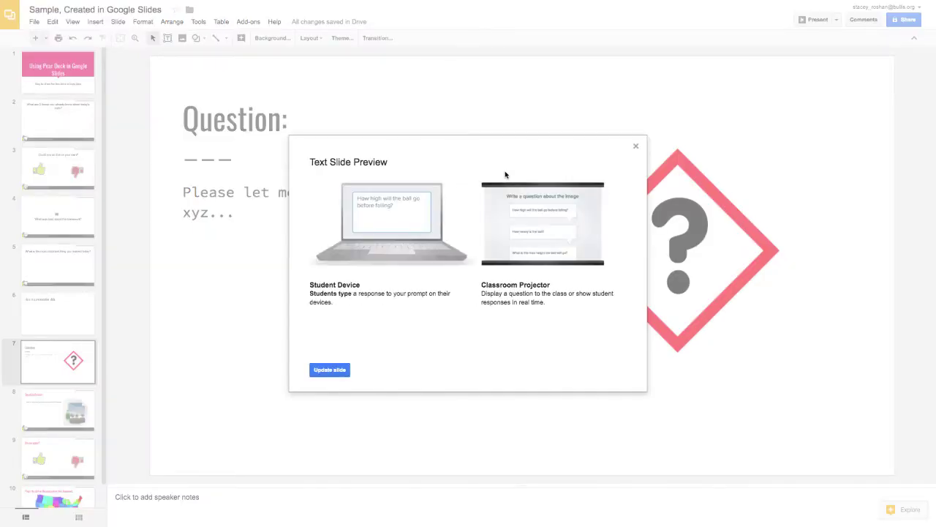
left_click(330, 370)
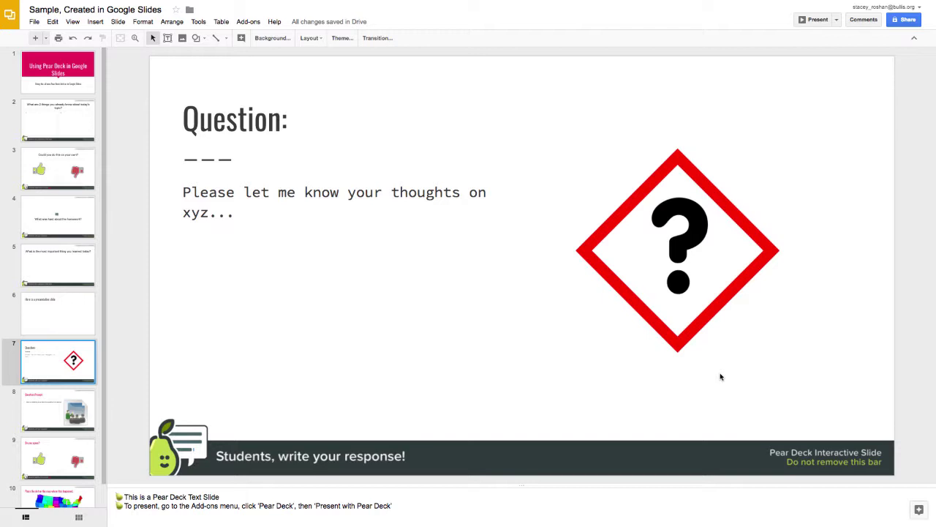
After the Do you agree? slide, add a Pear Deck Temperature Check slide 'Could you do this on your own?'.
left_click(43, 424)
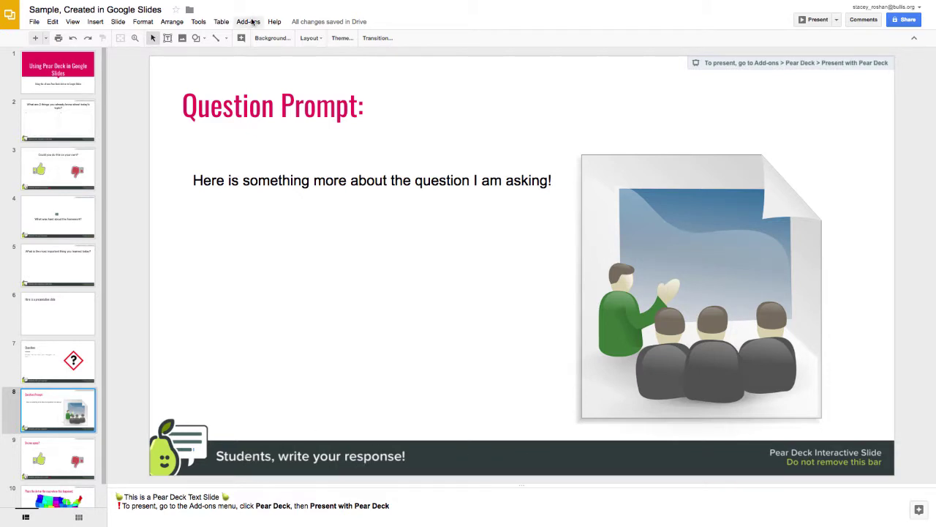
left_click(67, 466)
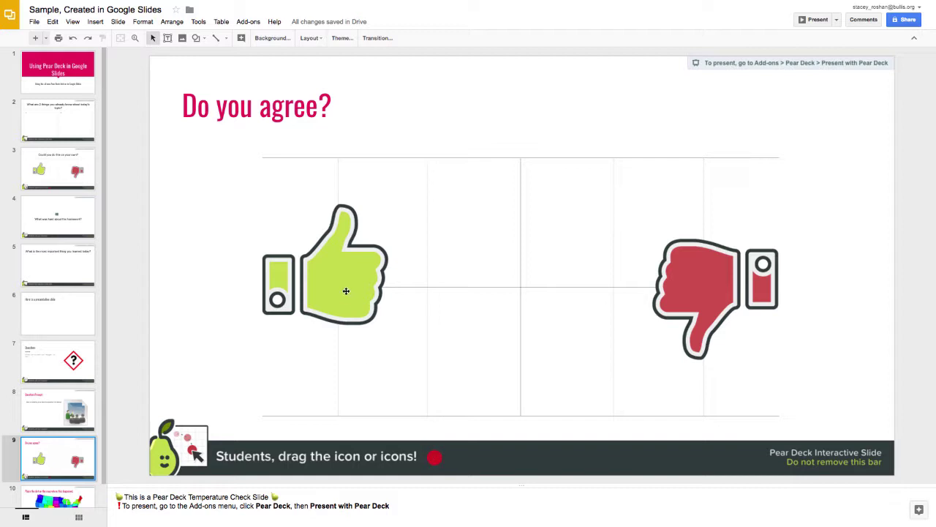
left_click(236, 22)
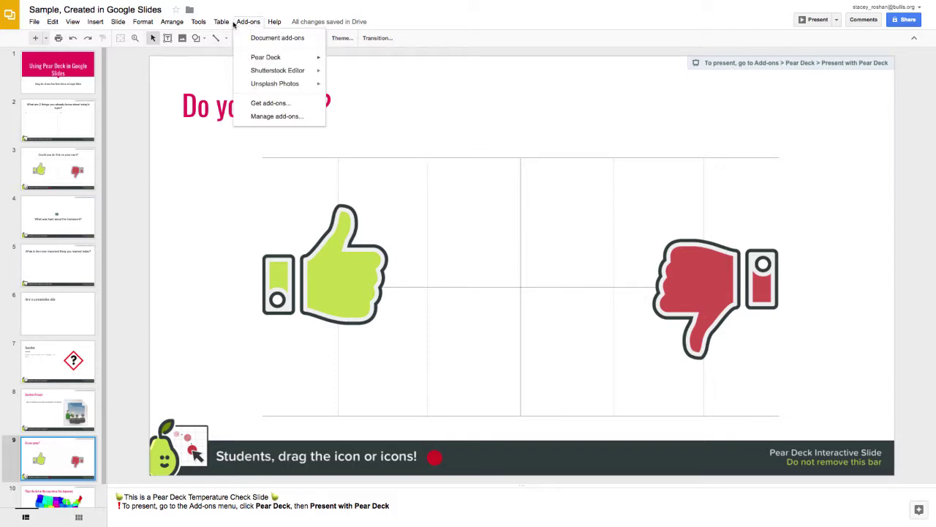
mouse_move(288, 57)
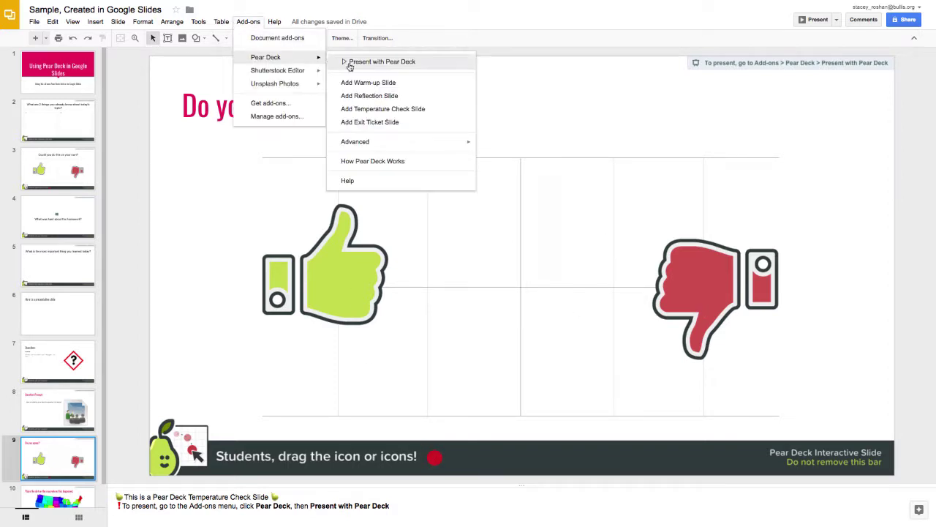
left_click(371, 111)
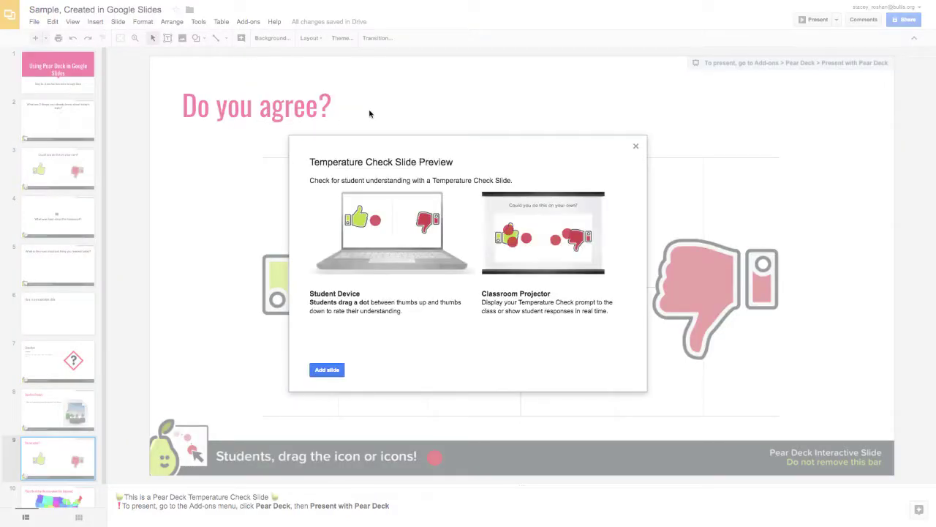
left_click(328, 371)
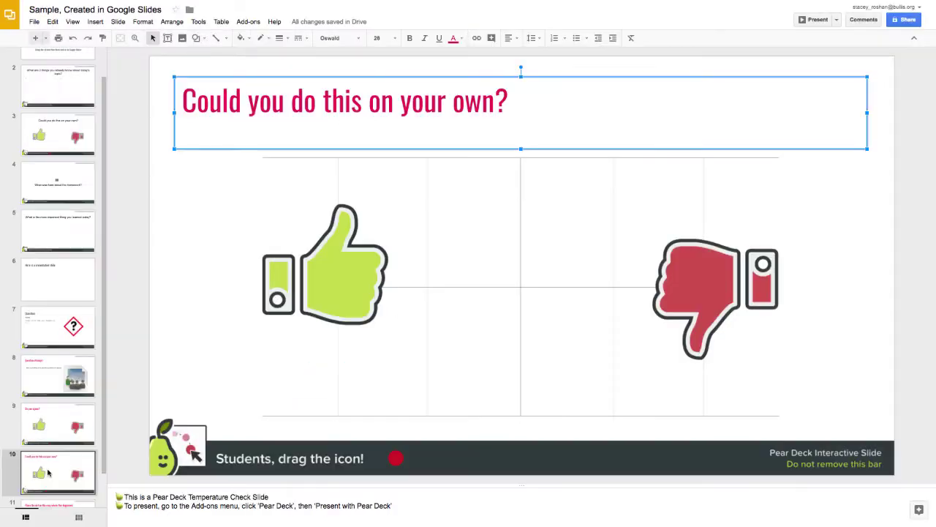
left_click(56, 471)
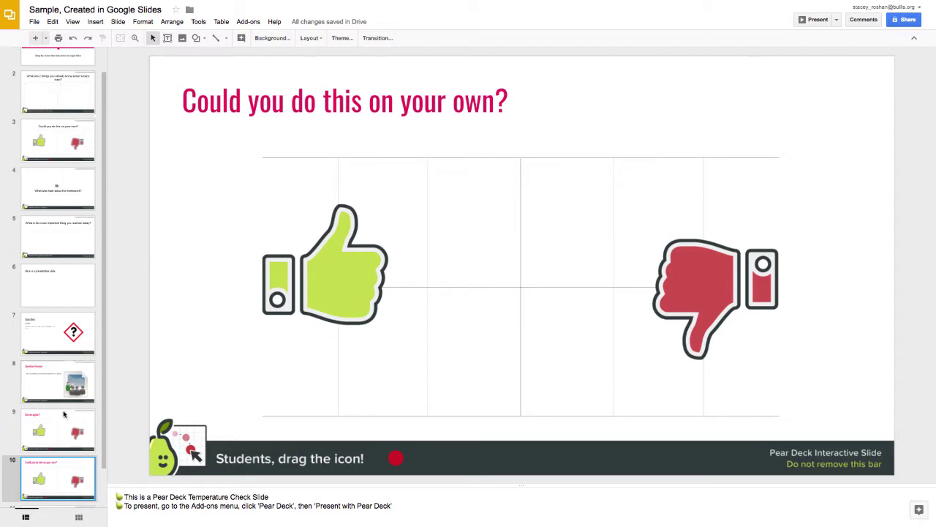
left_click(248, 22)
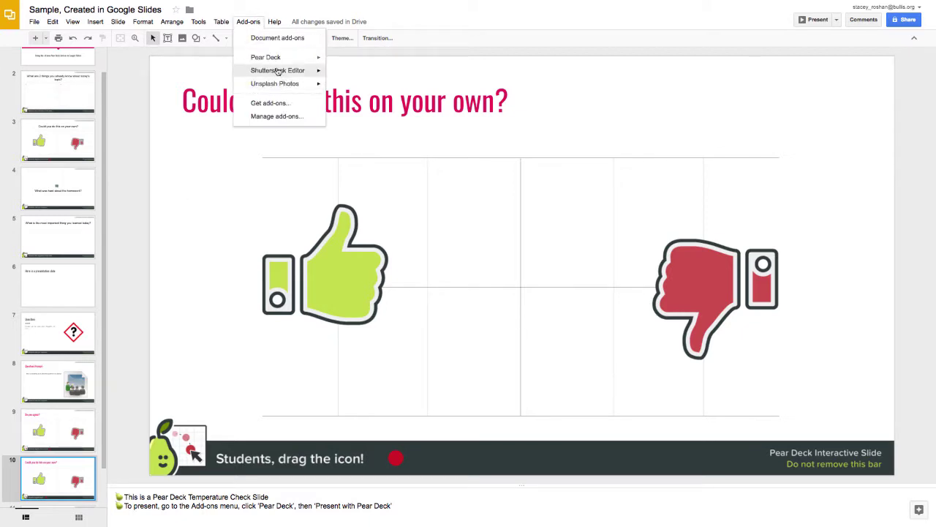
mouse_move(279, 59)
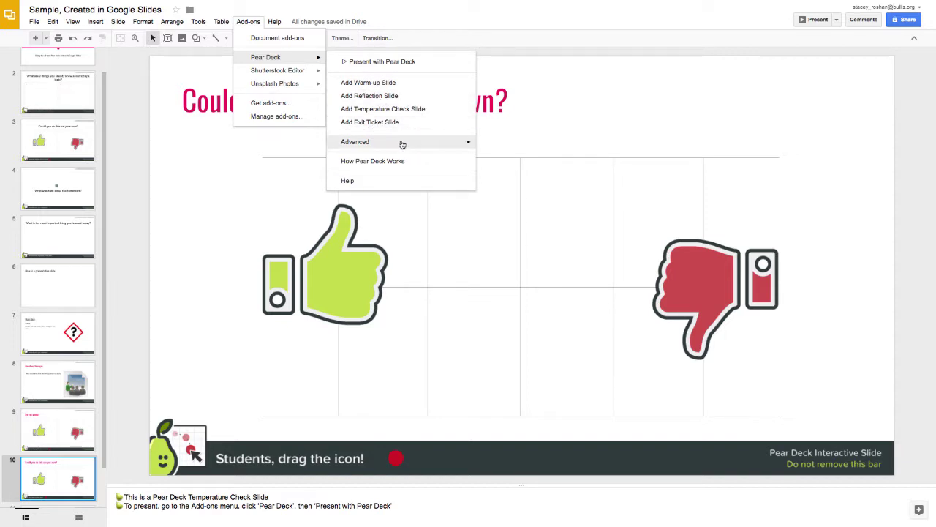
mouse_move(401, 144)
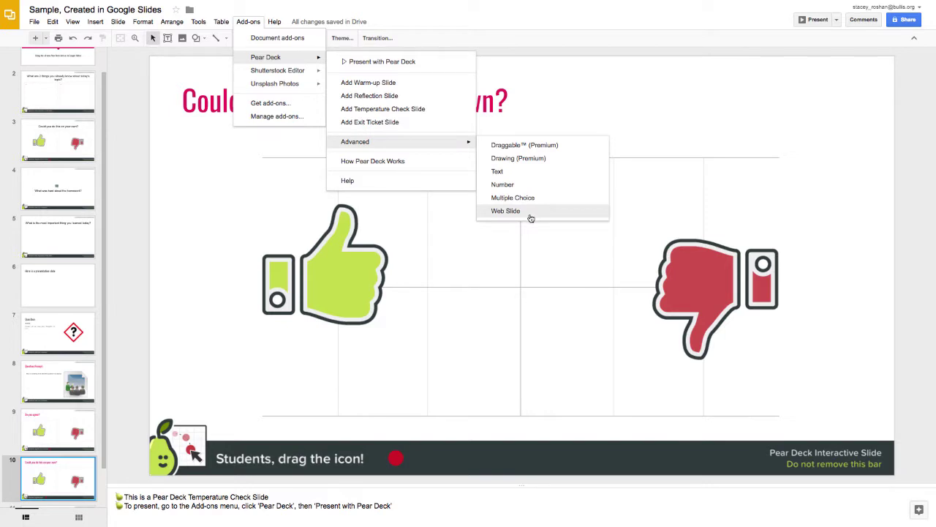
left_click(250, 21)
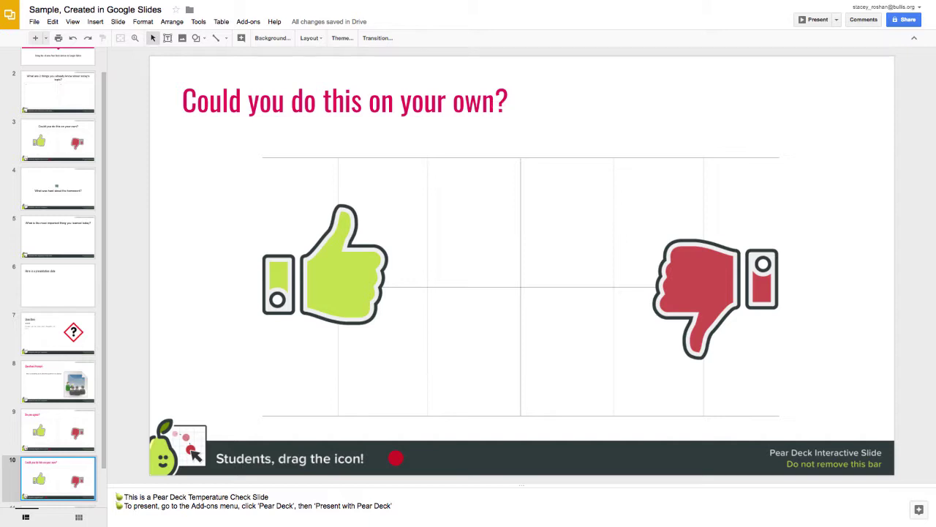
left_click_drag(495, 103, 158, 110)
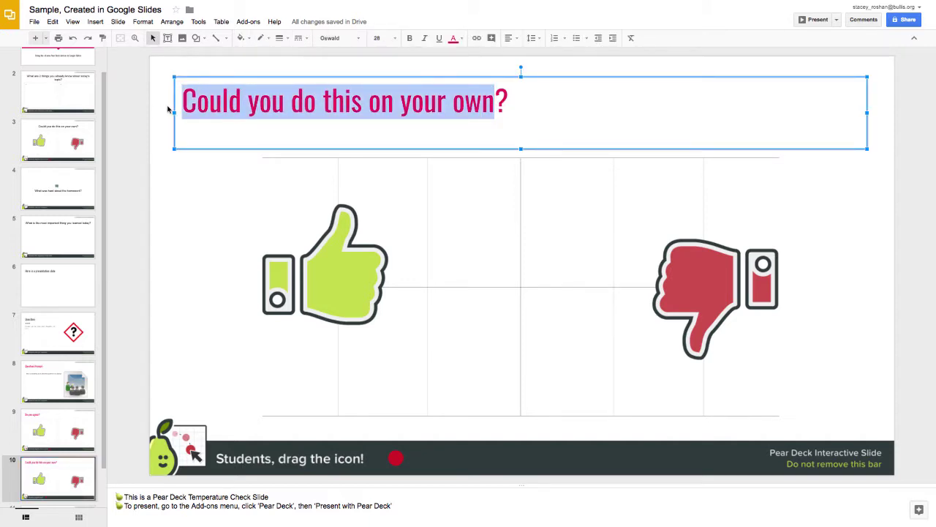
Retitle slide 10 'Do you agree or disagree?', then go to the US map slide 11.
type("Do you agree or ")
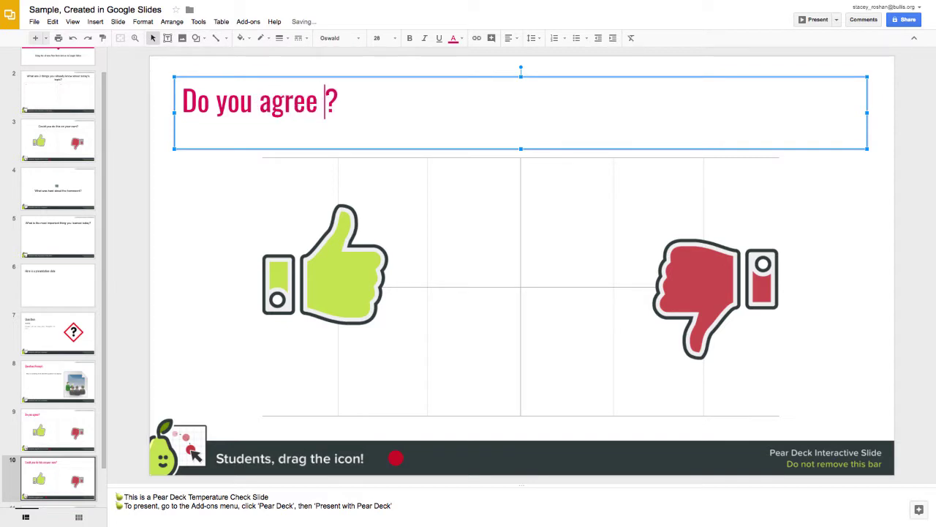
type("disagre")
type("ee")
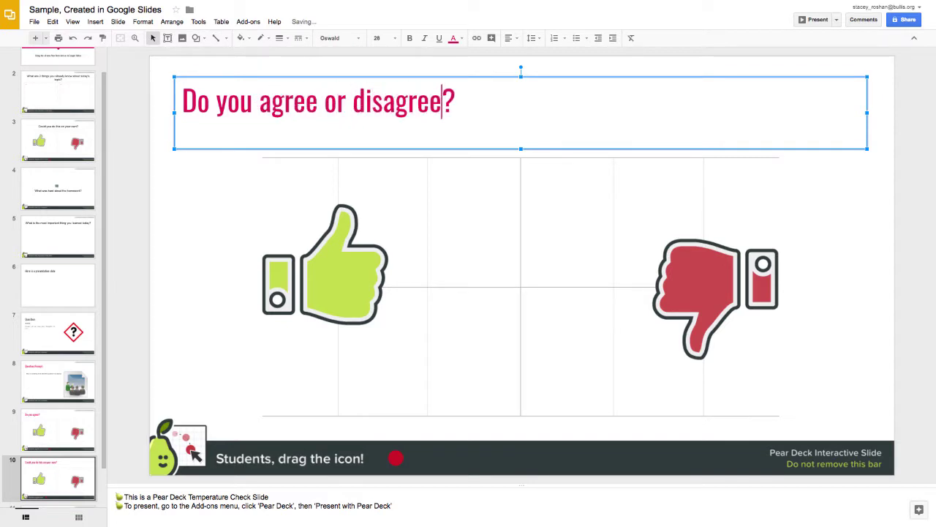
left_click(180, 216)
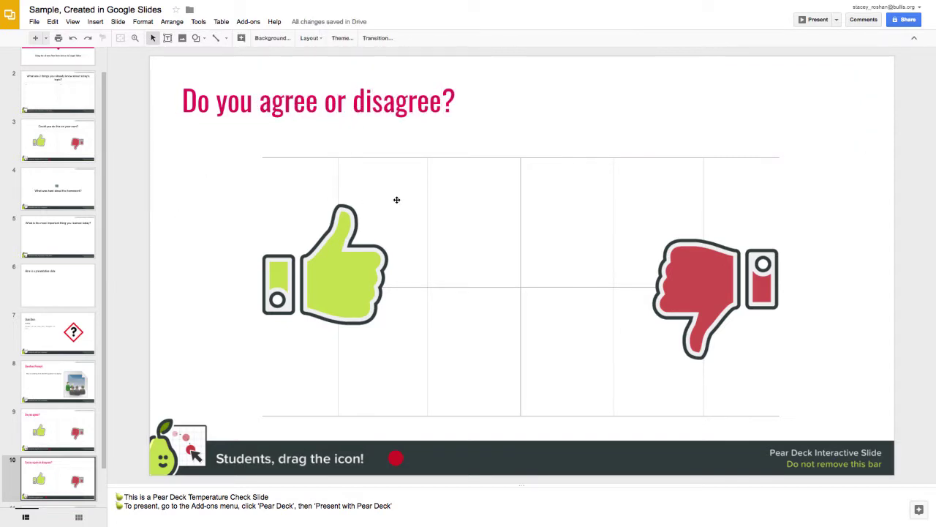
left_click(406, 459)
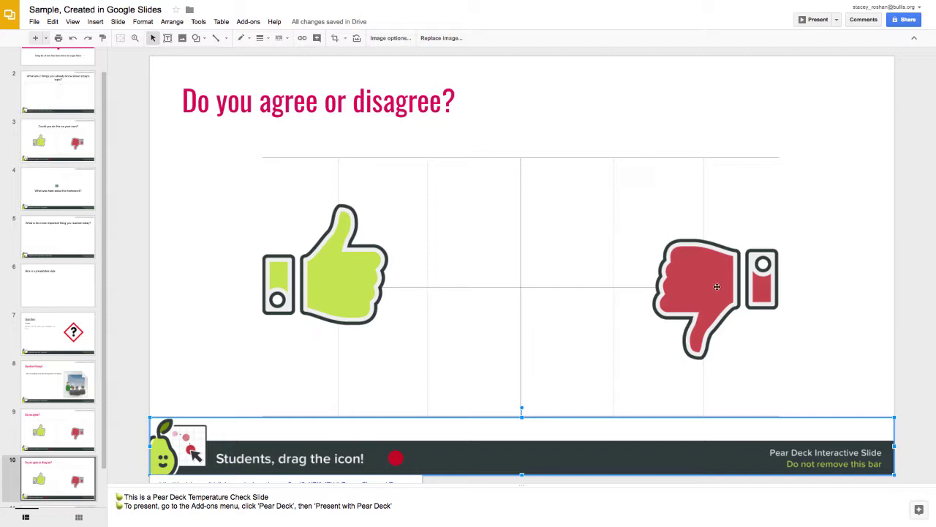
left_click(41, 503)
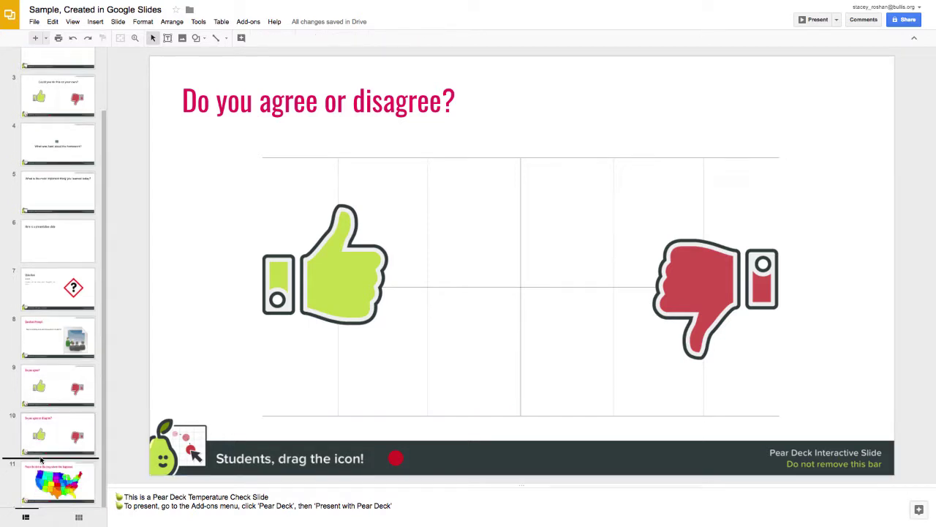
left_click(42, 464)
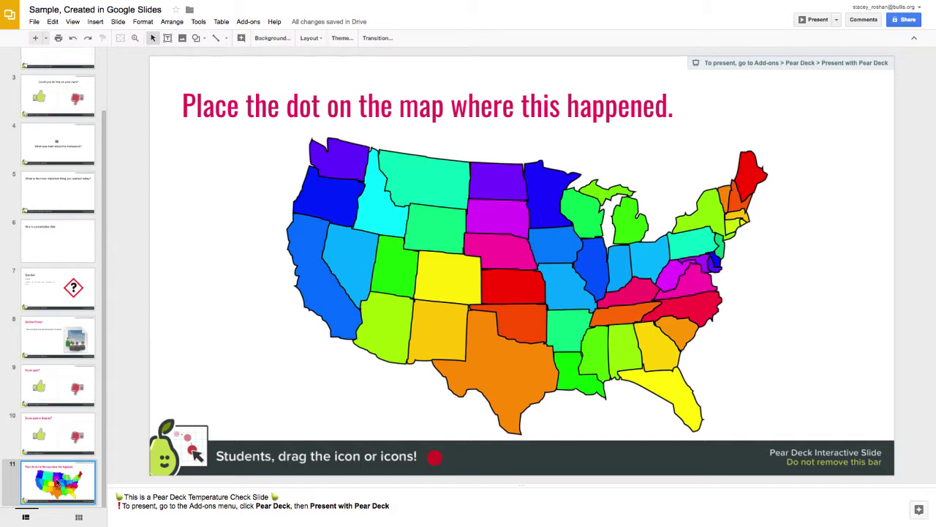
Insert a new slide 12 after the map slide titled 'Place a dot on the map.'.
left_click(35, 38)
type("P")
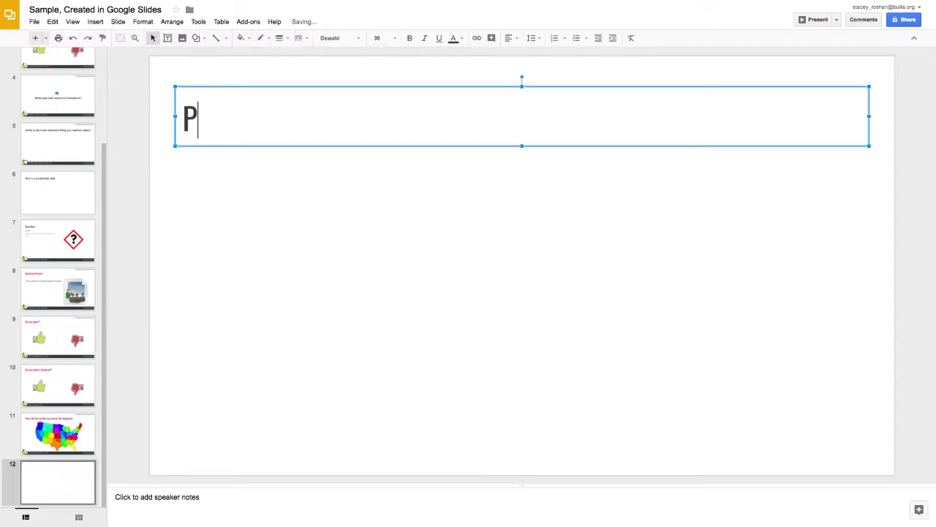
type("lace a dot on the map.")
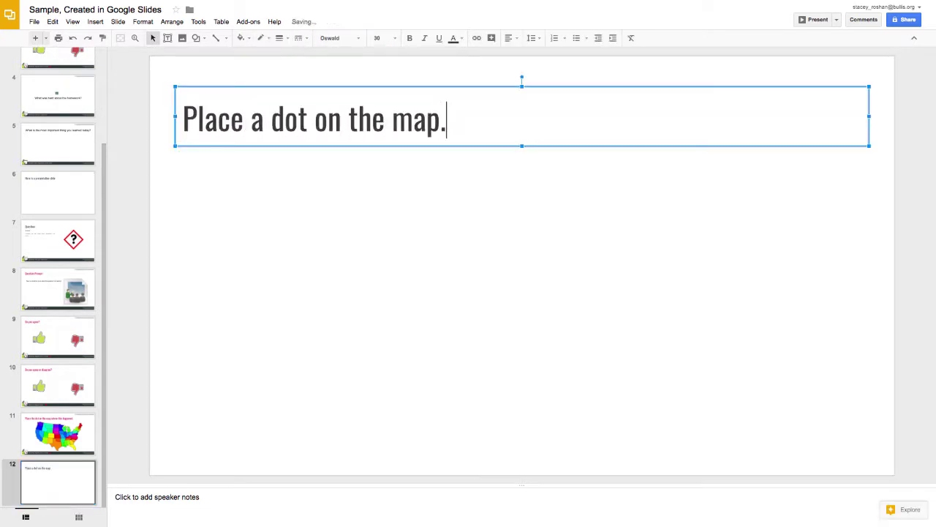
left_click(185, 430)
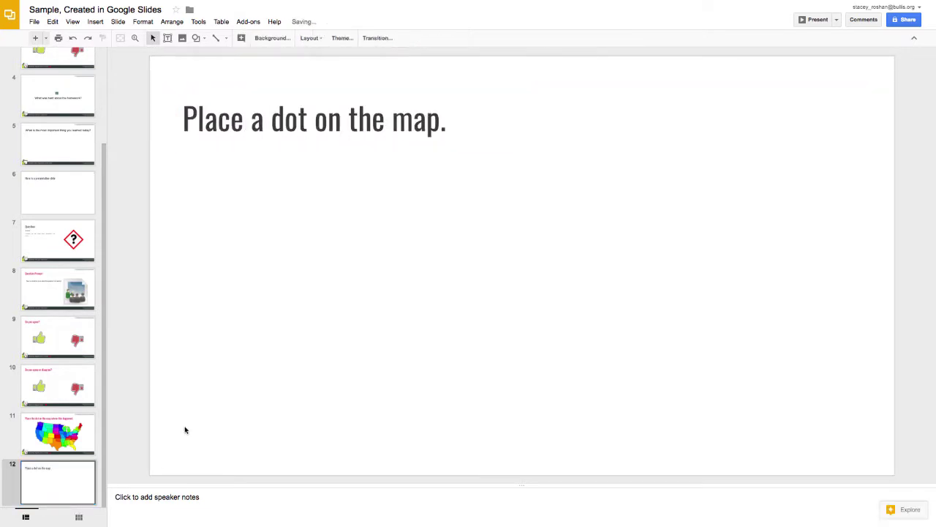
left_click(103, 24)
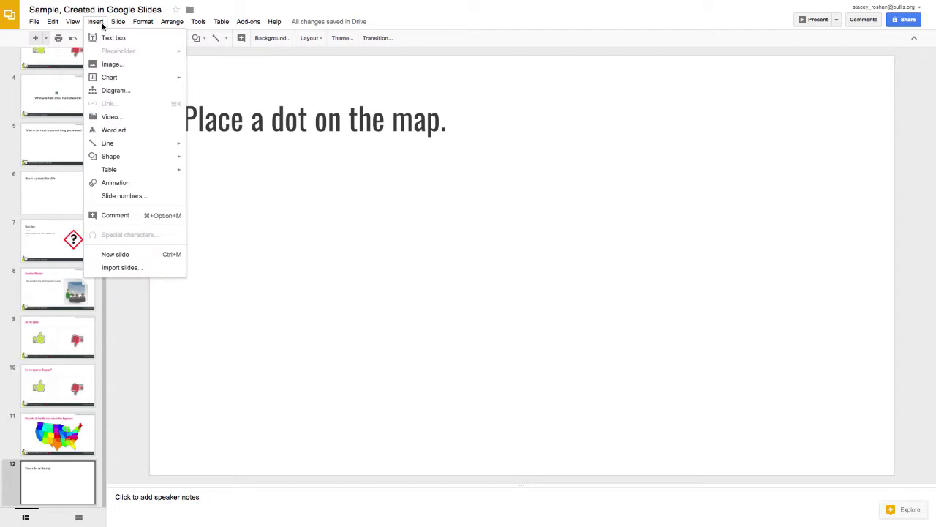
Insert the coloured US capitals map from a 'map united states' search, centred and enlarged below the title.
left_click(111, 65)
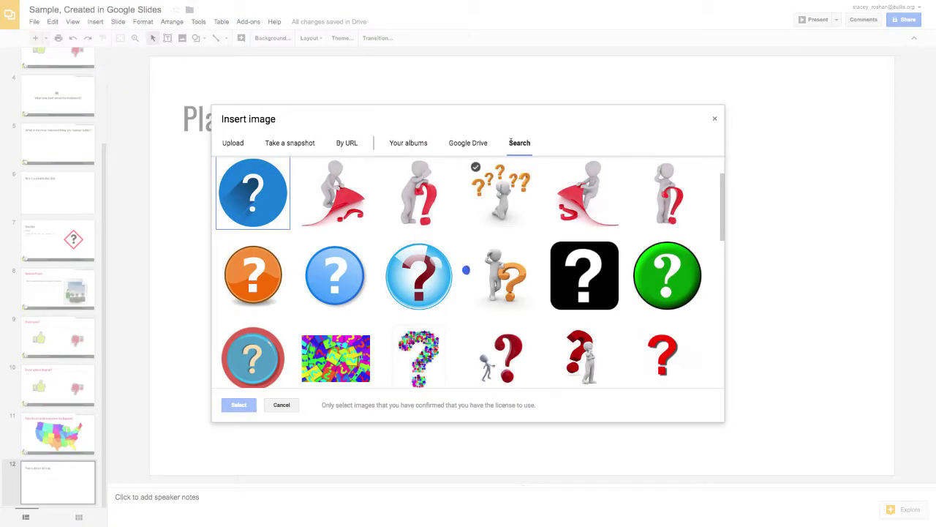
left_click(232, 143)
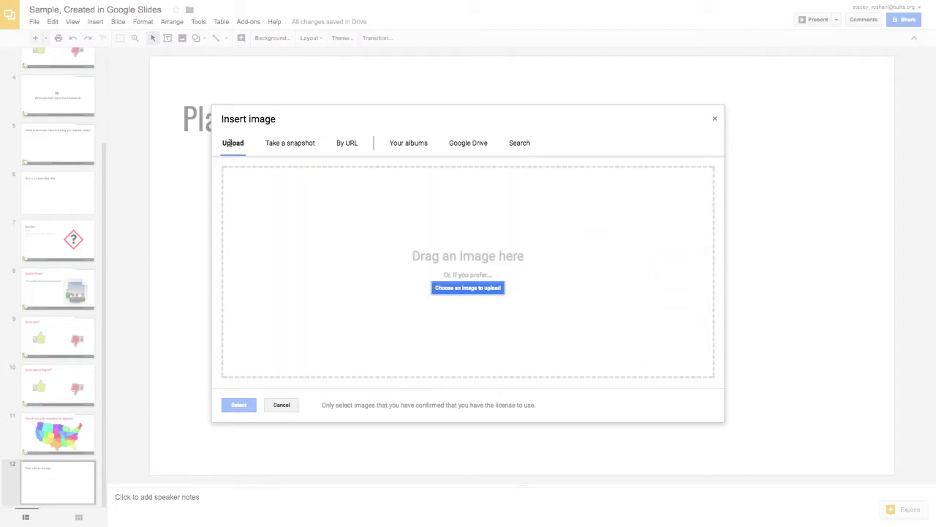
left_click(521, 144)
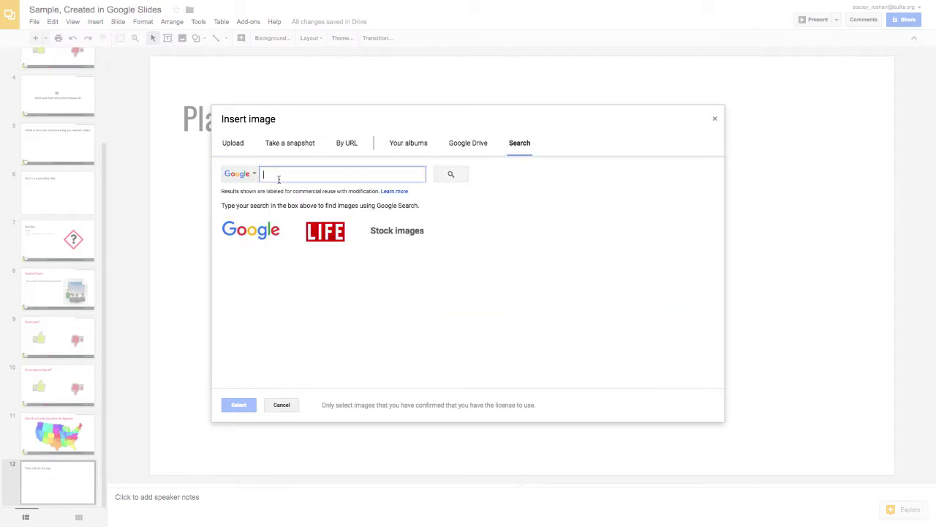
type("map unit")
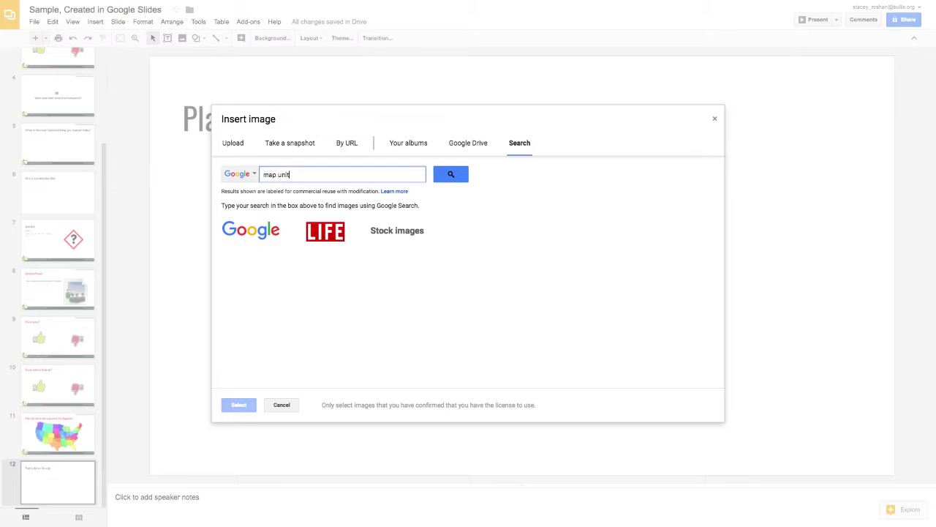
type("ed states")
key("Return")
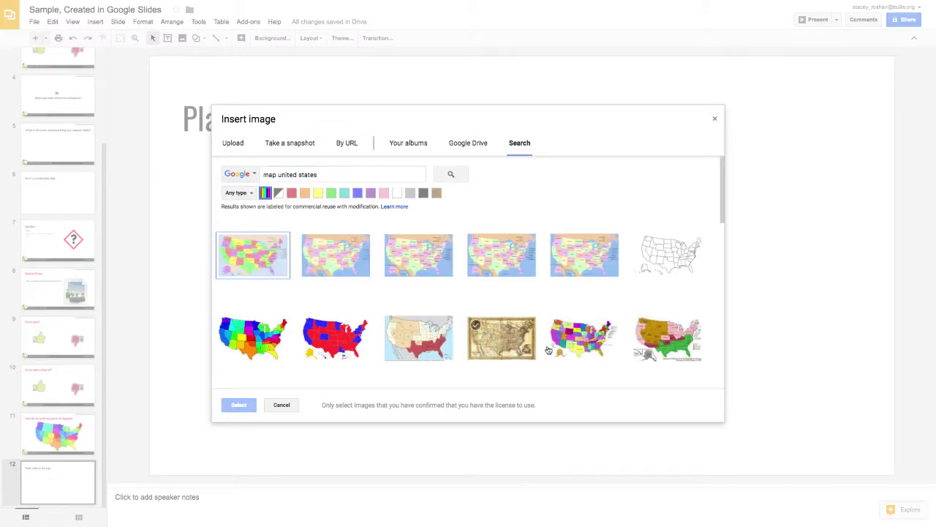
left_click(591, 343)
left_click(239, 405)
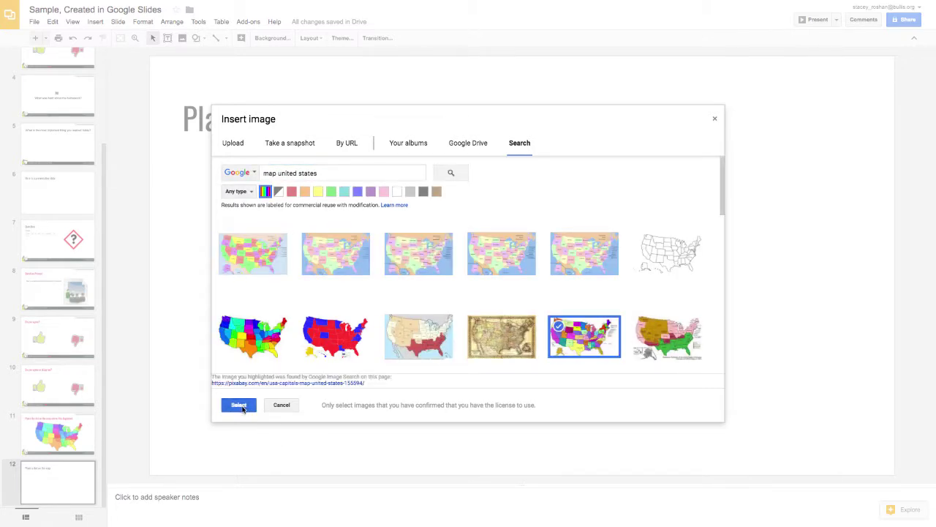
left_click_drag(402, 347, 439, 346)
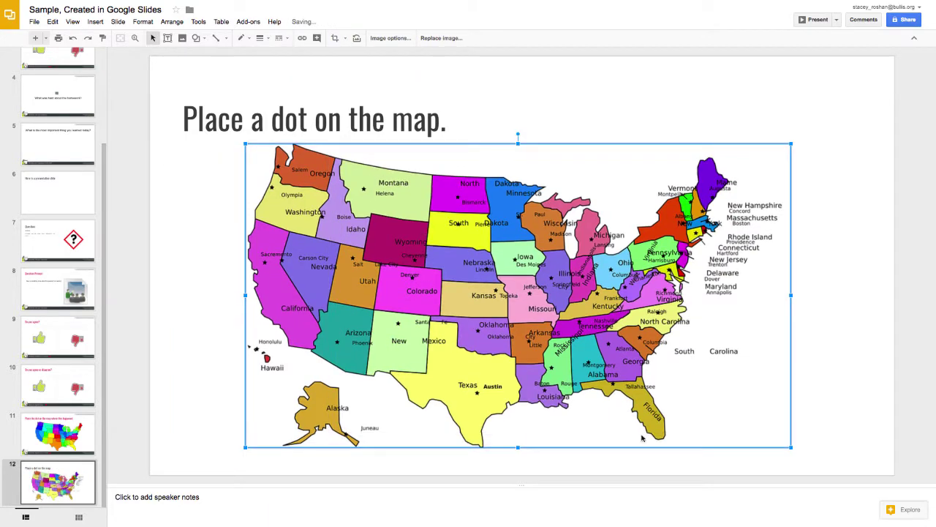
left_click_drag(329, 253, 334, 249)
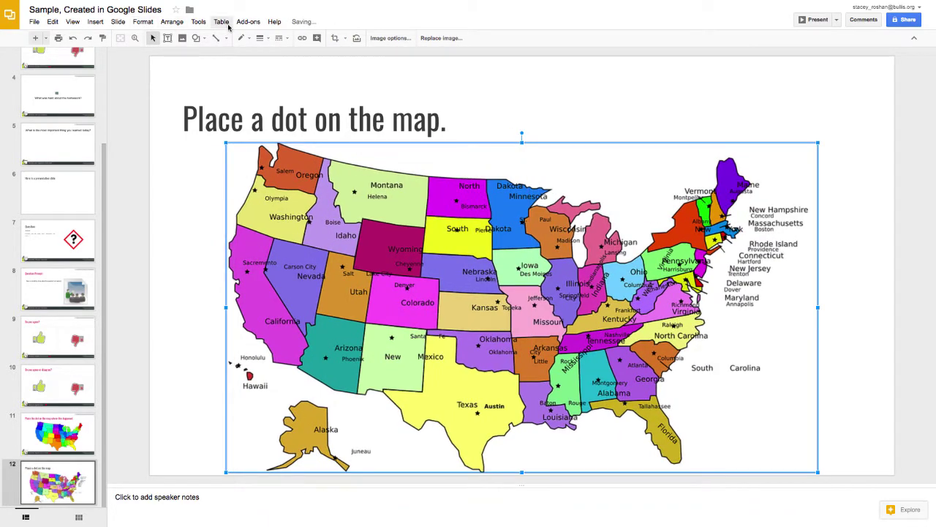
Make slide 12 a Pear Deck Draggable slide using a pin instead of a dot.
left_click(248, 21)
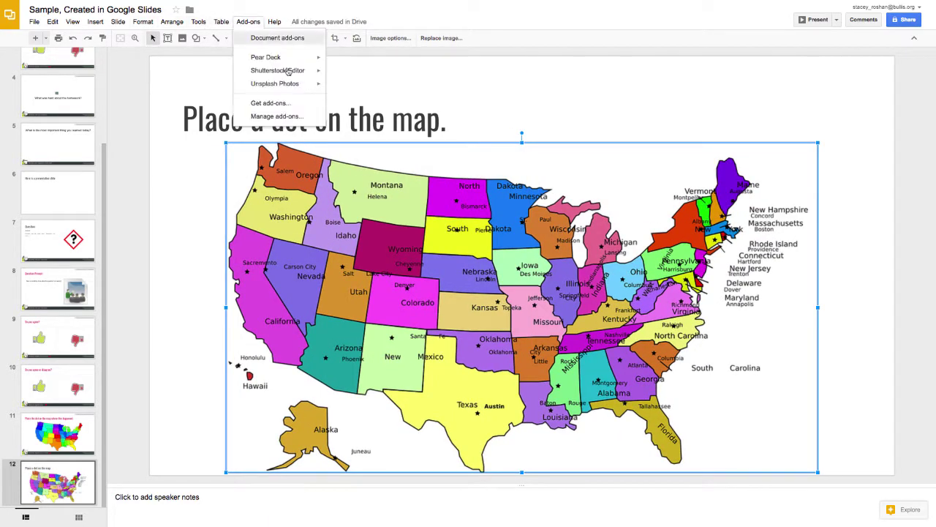
mouse_move(291, 61)
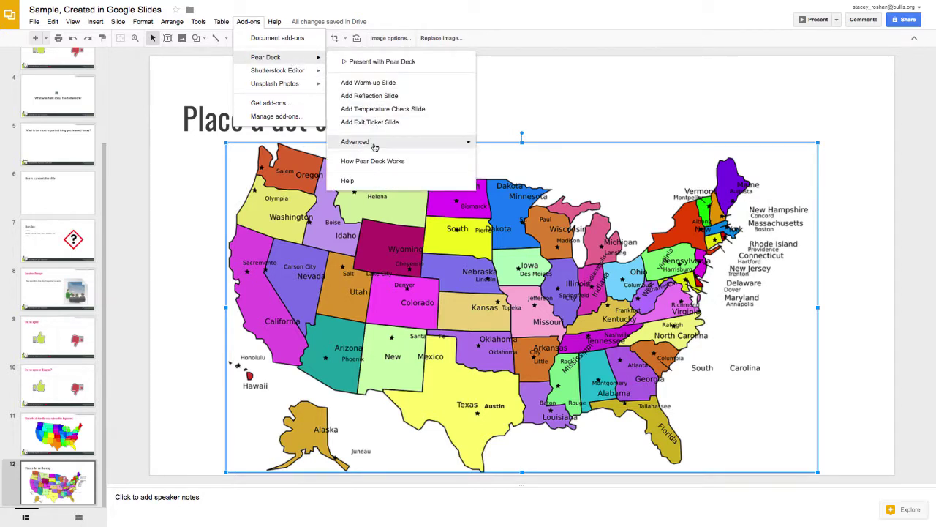
mouse_move(372, 145)
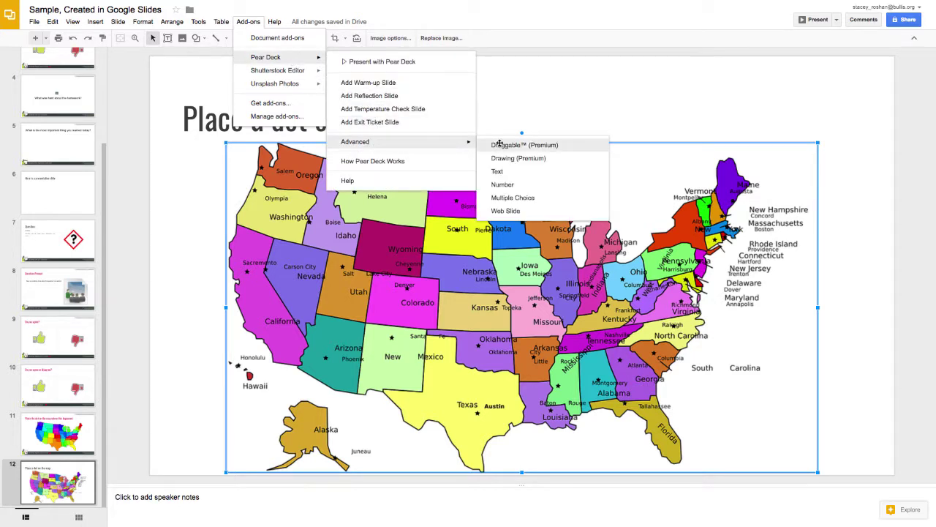
left_click(499, 144)
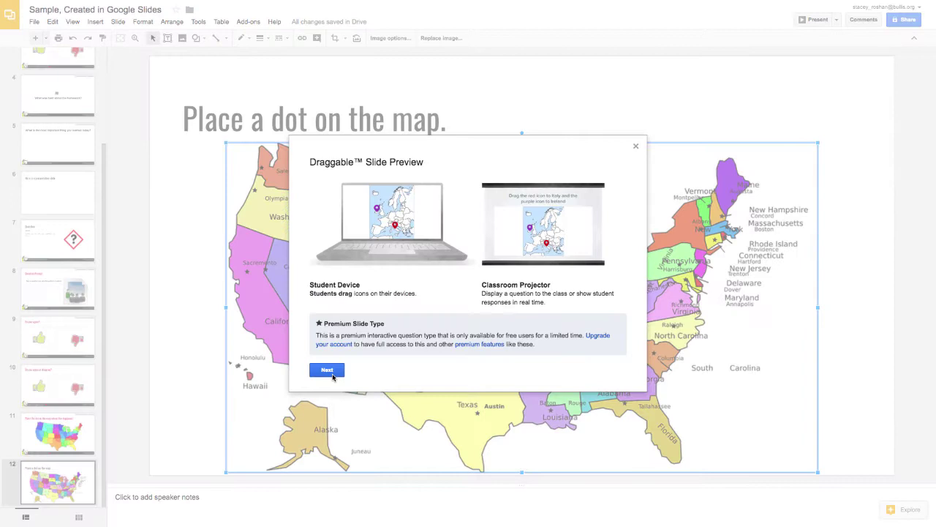
left_click(326, 370)
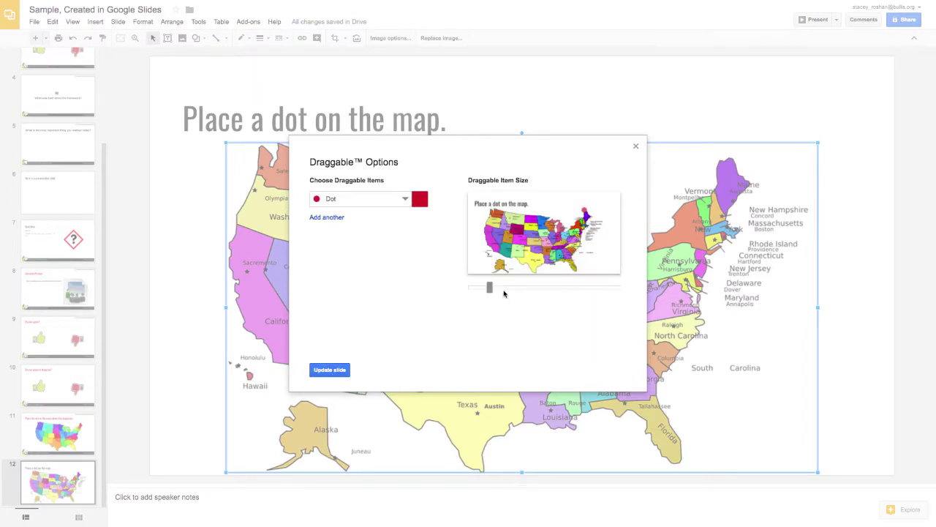
left_click_drag(490, 291, 484, 294)
left_click(400, 200)
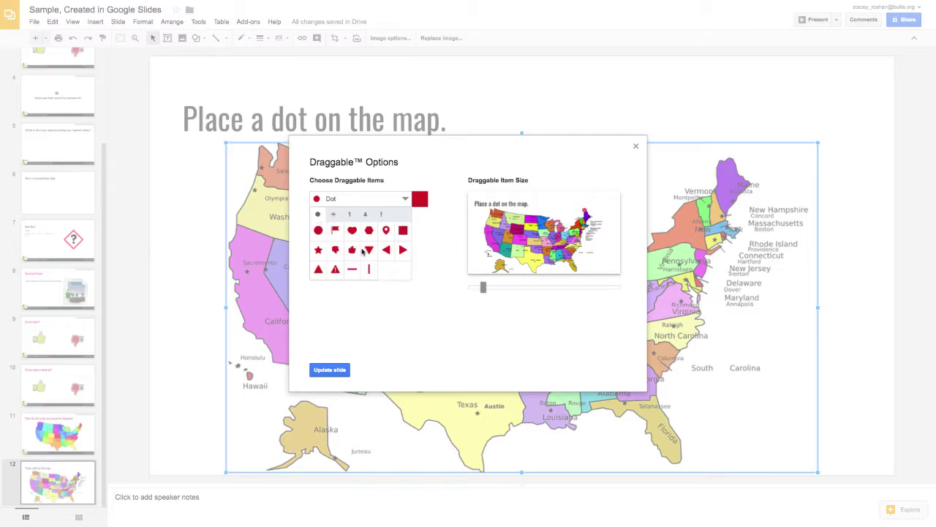
left_click(387, 231)
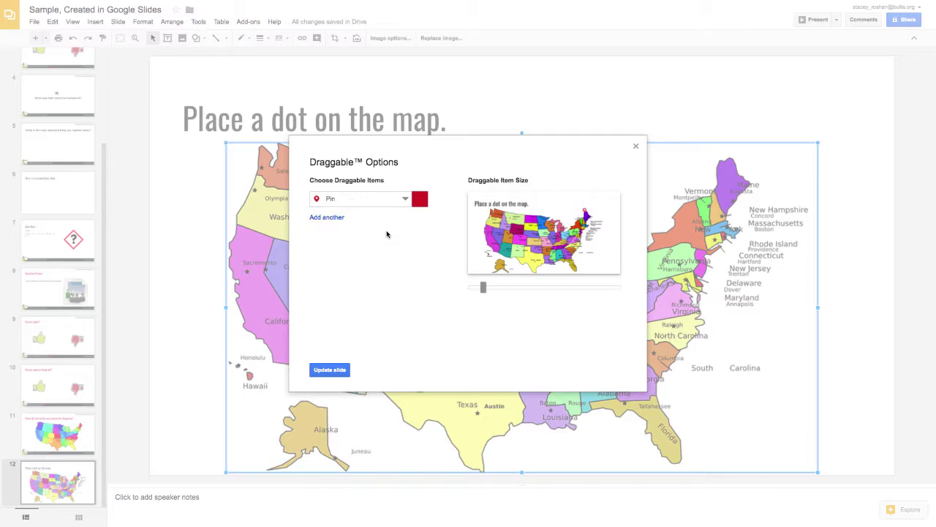
Add a green and a blue pin alongside the red one and update the slide.
left_click(330, 218)
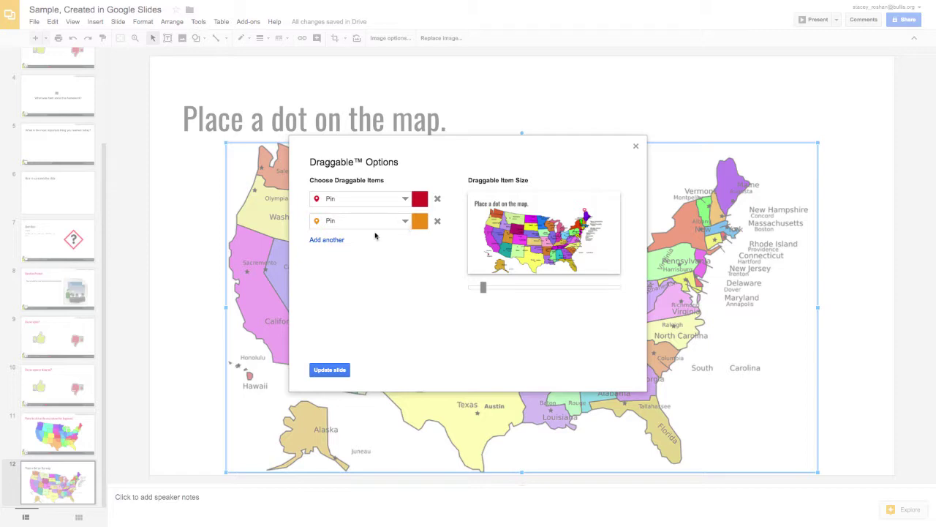
left_click(327, 240)
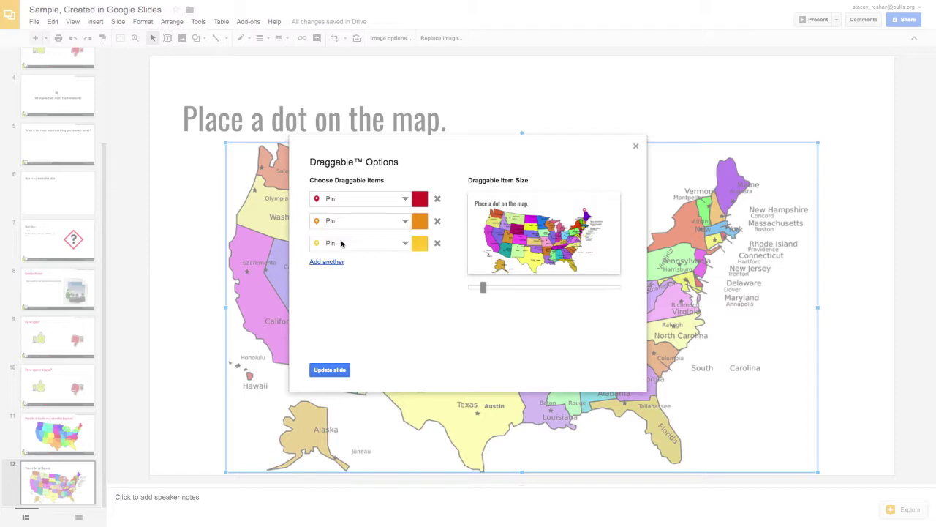
left_click(420, 222)
left_click(415, 244)
left_click(418, 244)
left_click(365, 294)
left_click(332, 371)
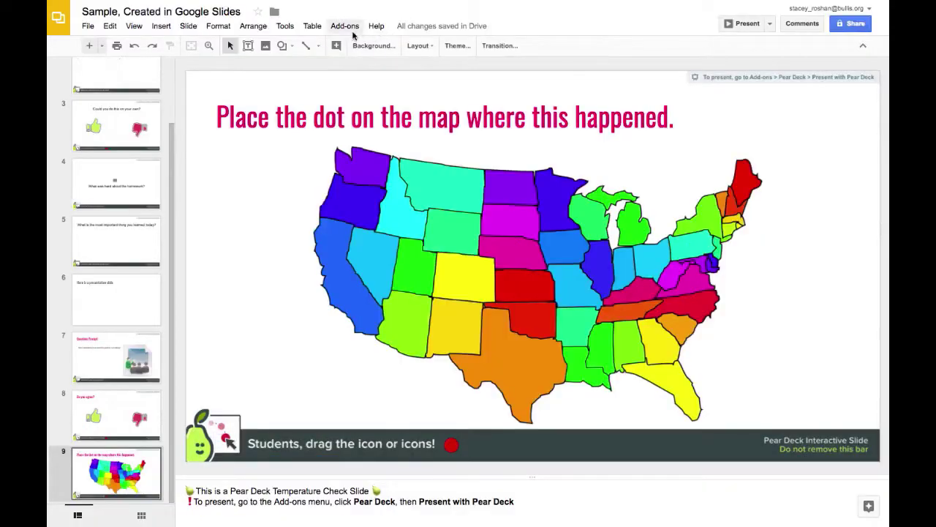
Launch a live Pear Deck session of the deck with Present with Pear Deck.
left_click(349, 28)
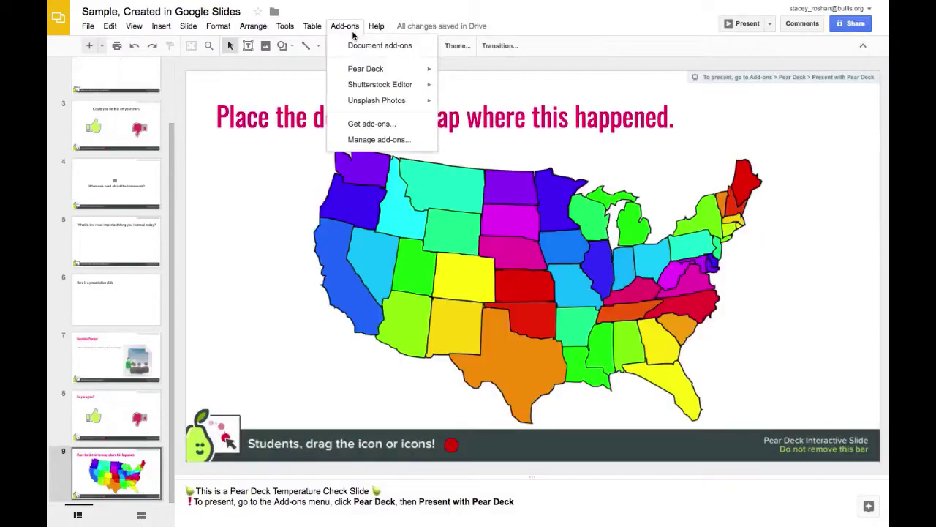
mouse_move(386, 73)
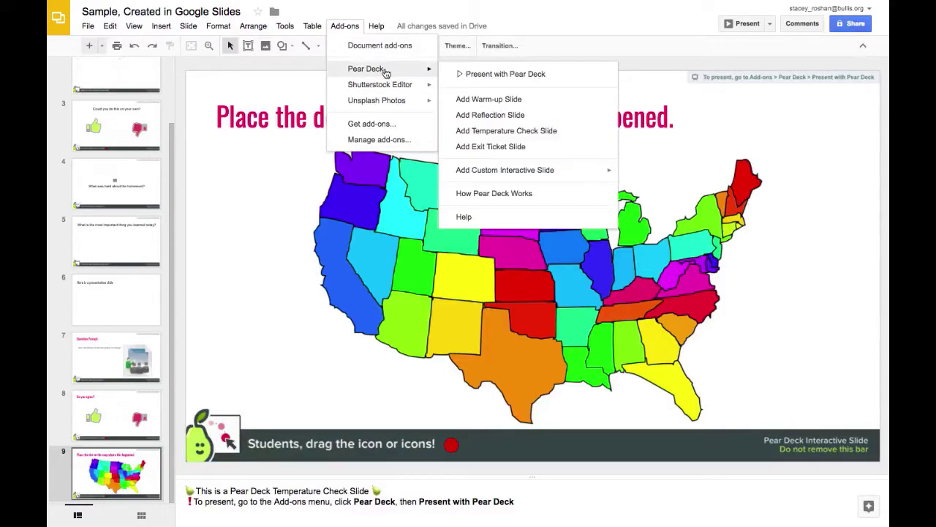
left_click(834, 152)
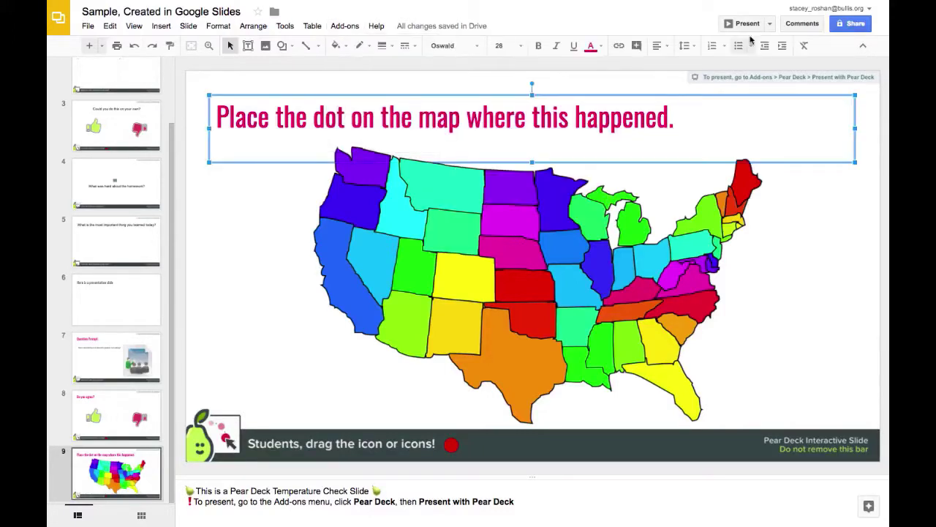
left_click(341, 25)
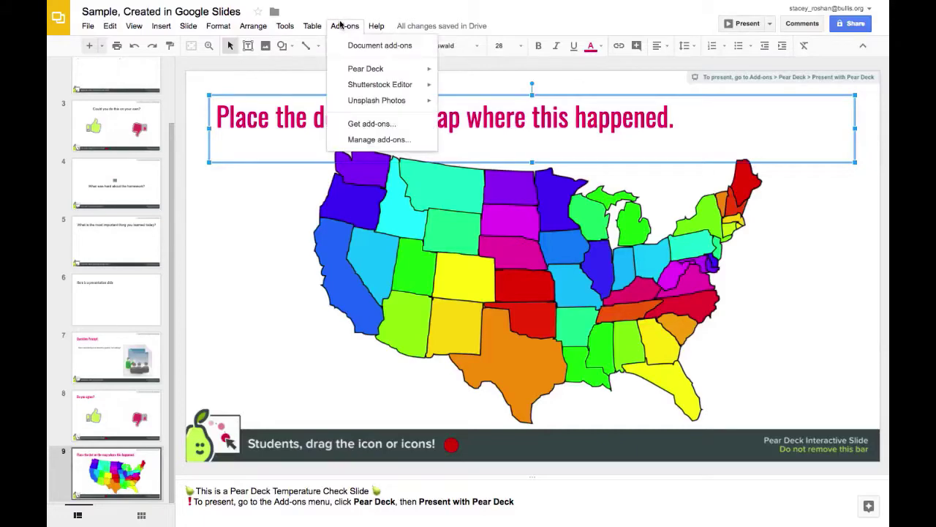
mouse_move(358, 73)
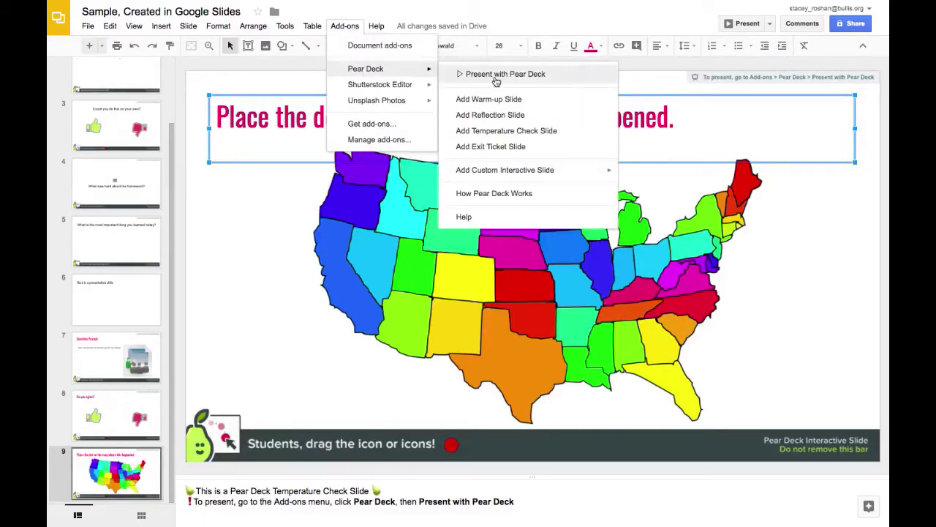
left_click(497, 76)
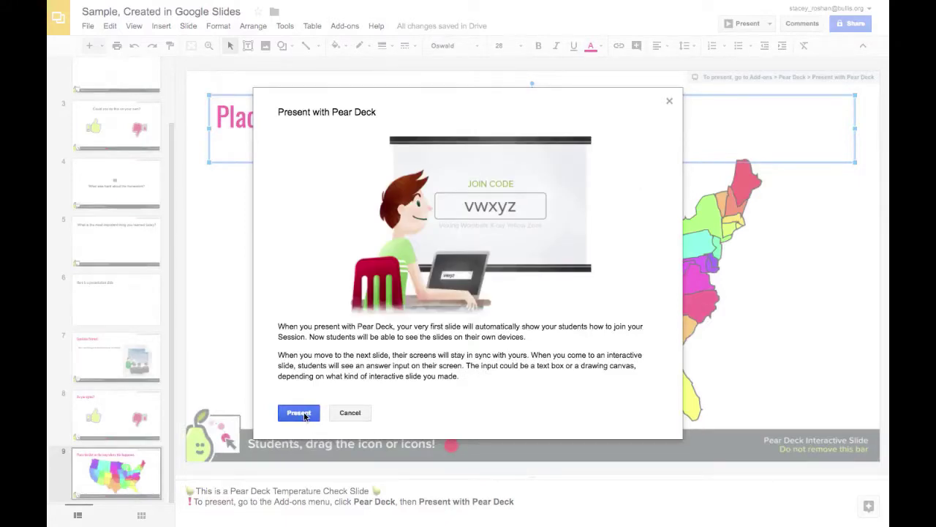
left_click(300, 413)
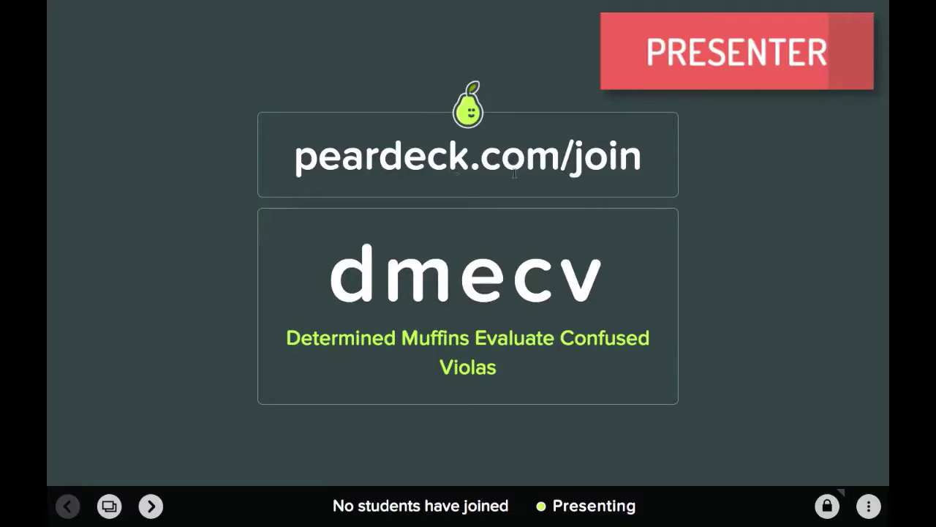
Select the session join code and load peardeck.com/join in a new browser tab.
double_click(488, 283)
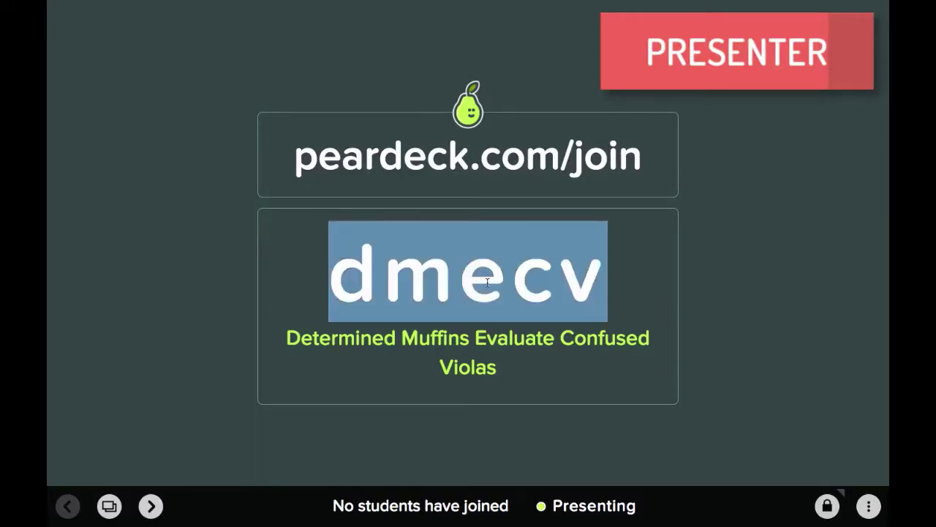
mouse_move(448, 2)
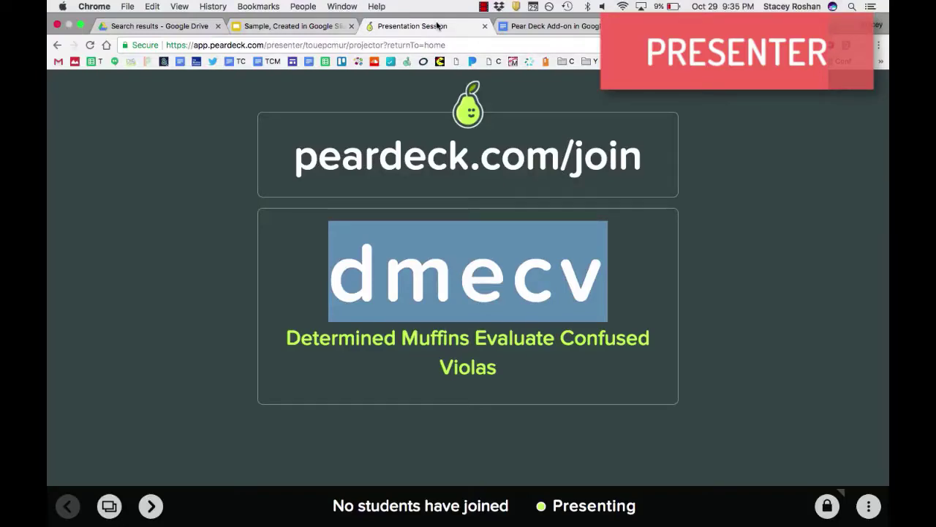
key("super+t")
type("peardeck.com/join")
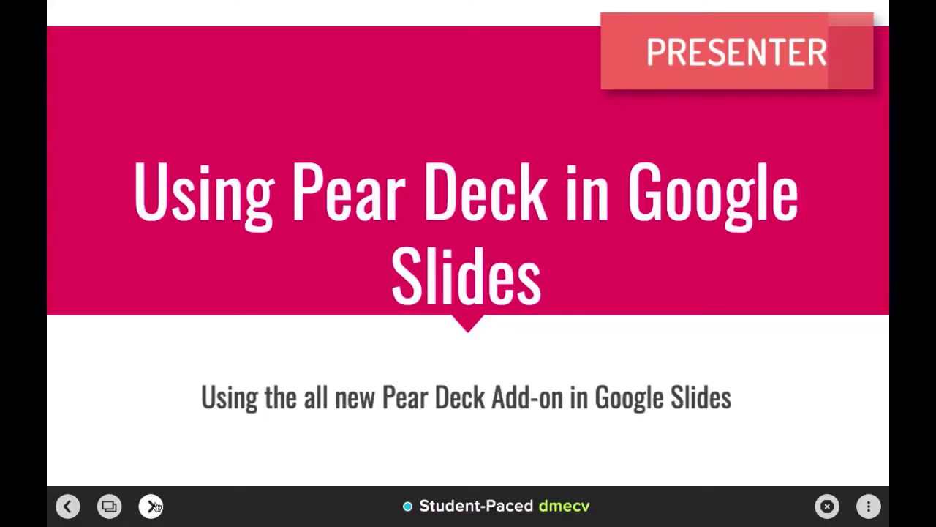
Answer 'Type in answer' in the student tab, project responses, and advance to slide 9.
left_click(380, 27)
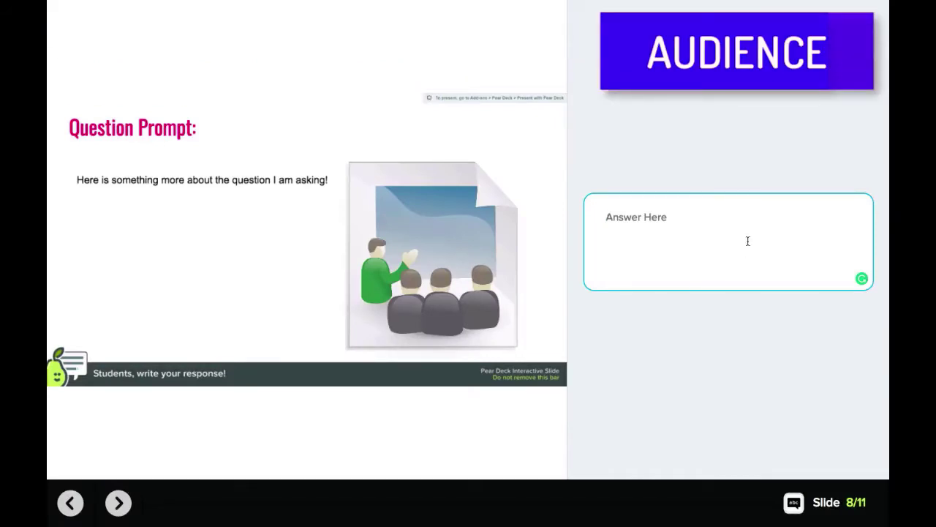
type("Type in answer")
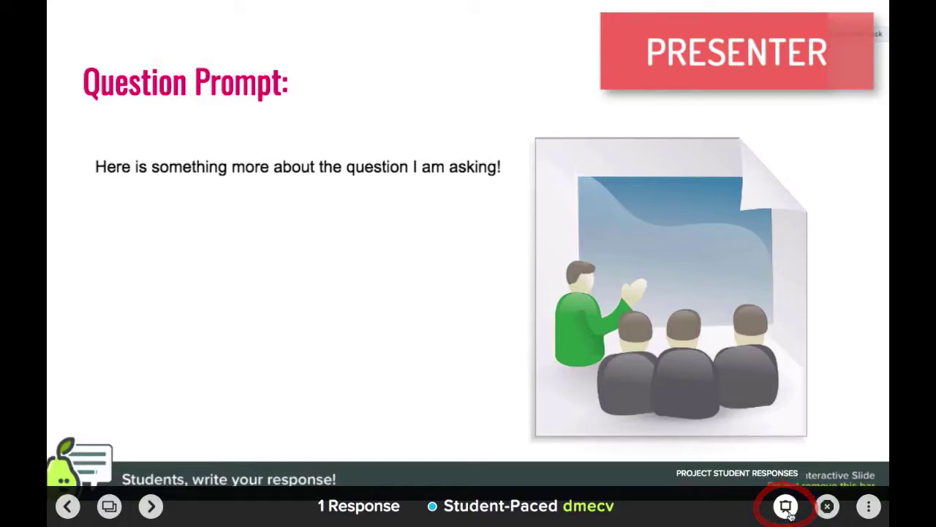
left_click(786, 506)
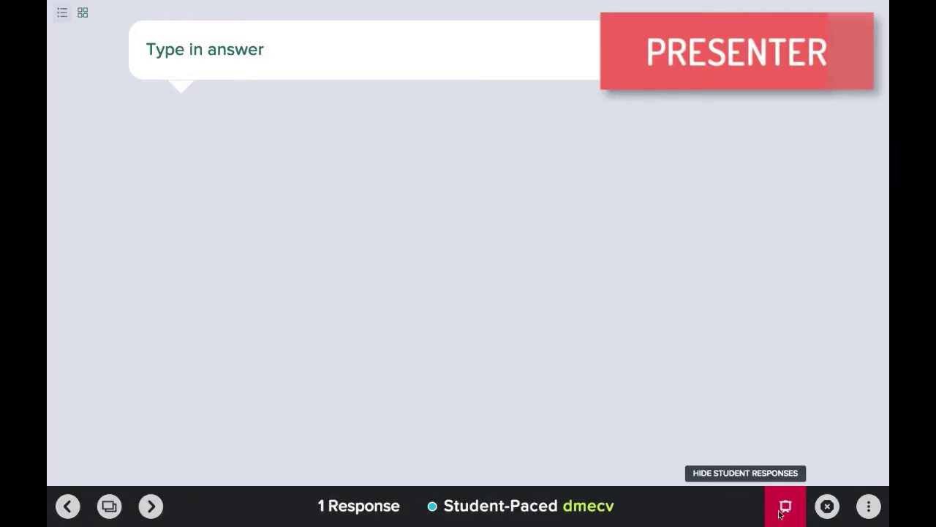
left_click(146, 509)
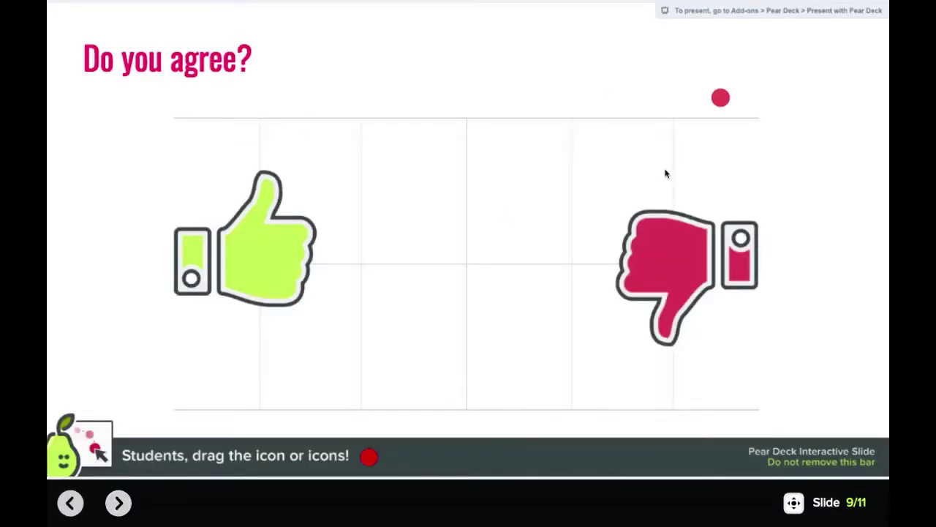
Drag the red dot onto the thumbs-up, project the response, and advance to the US map slide.
left_click_drag(720, 97, 297, 254)
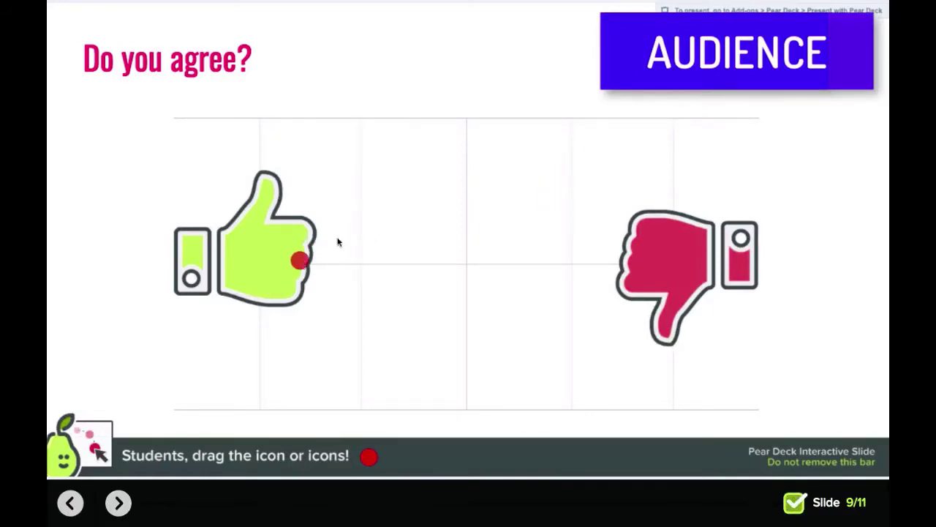
mouse_move(708, 3)
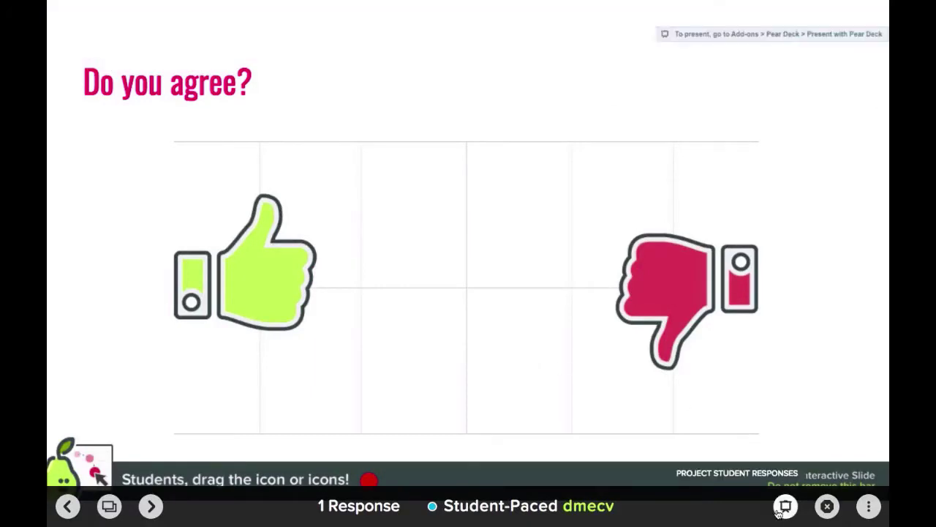
left_click(783, 508)
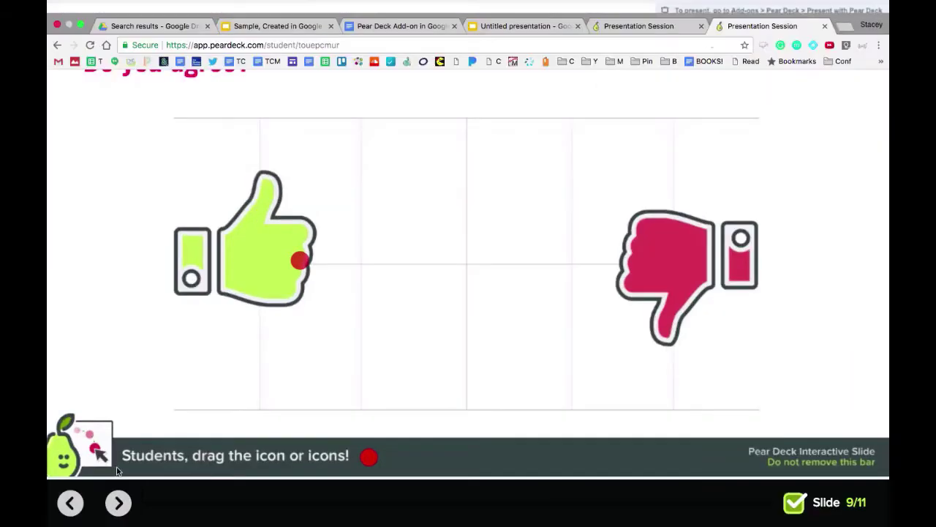
left_click(117, 503)
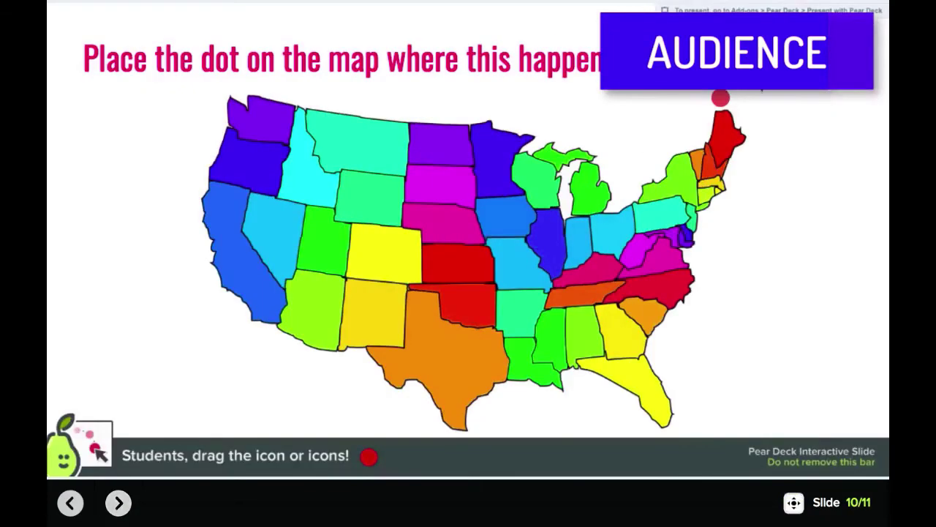
Pin the red dot on Nevada and project the map response for the class.
left_click_drag(724, 97, 273, 229)
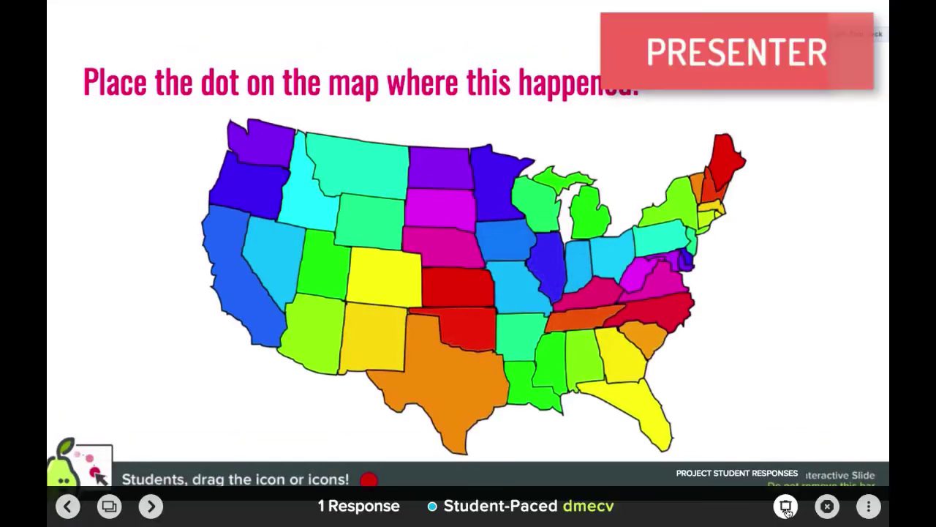
left_click(785, 507)
scroll(623, 377, "down", 1)
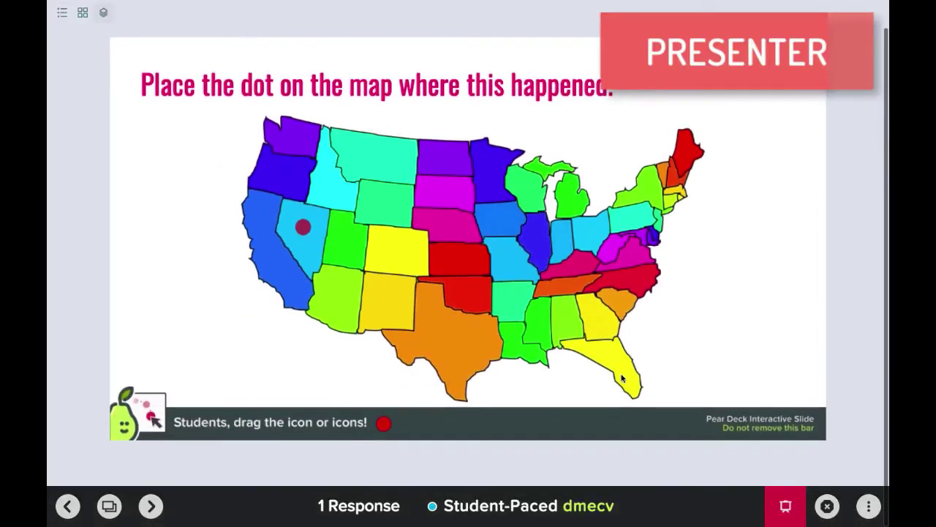
scroll(623, 377, "up", 1)
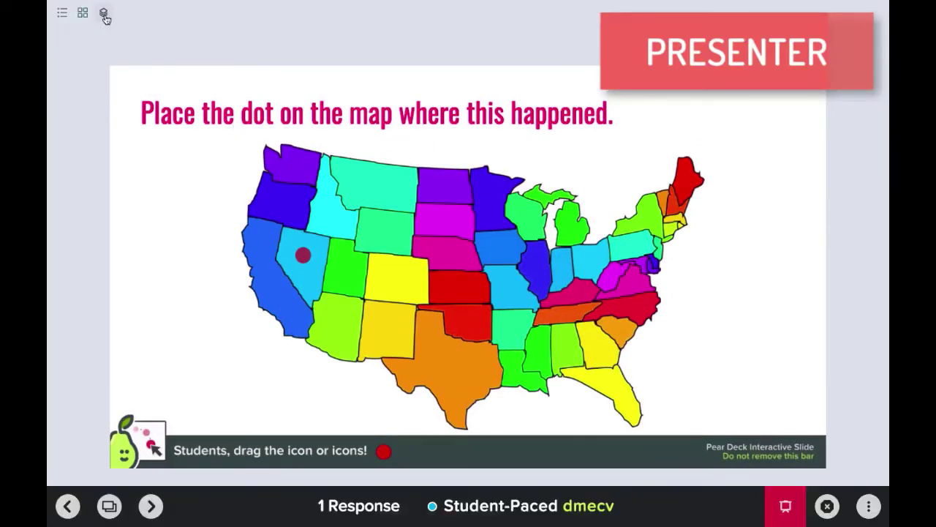
left_click(872, 509)
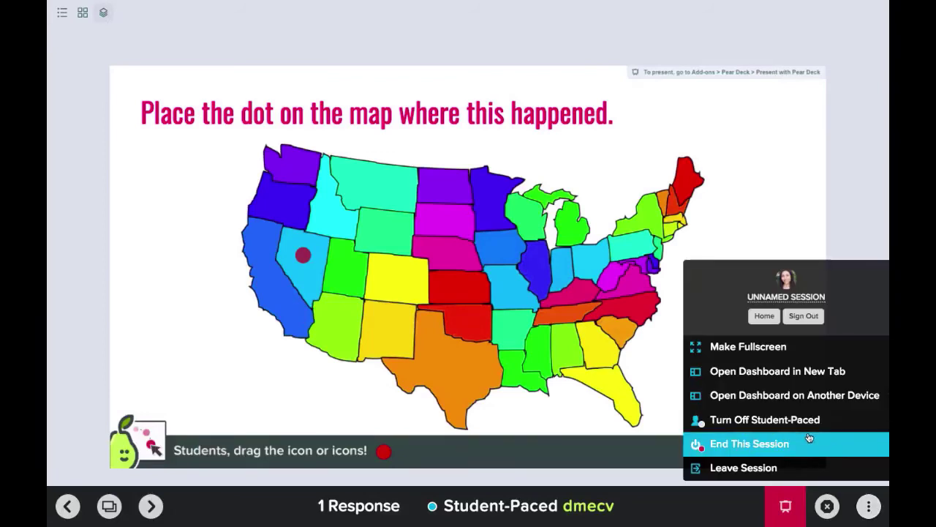
left_click(498, 288)
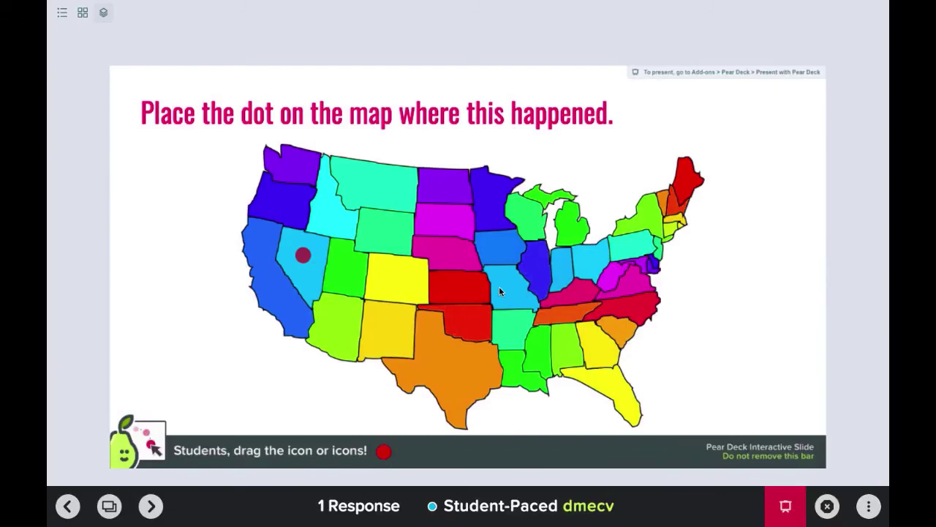